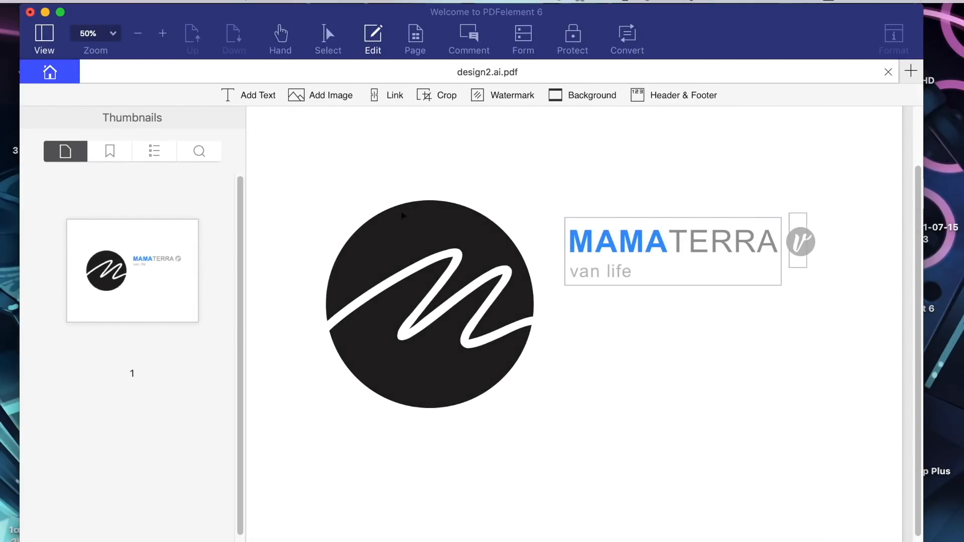
Try moving separate parts of the round black logo around the page, and undo the moves.
left_click(415, 223)
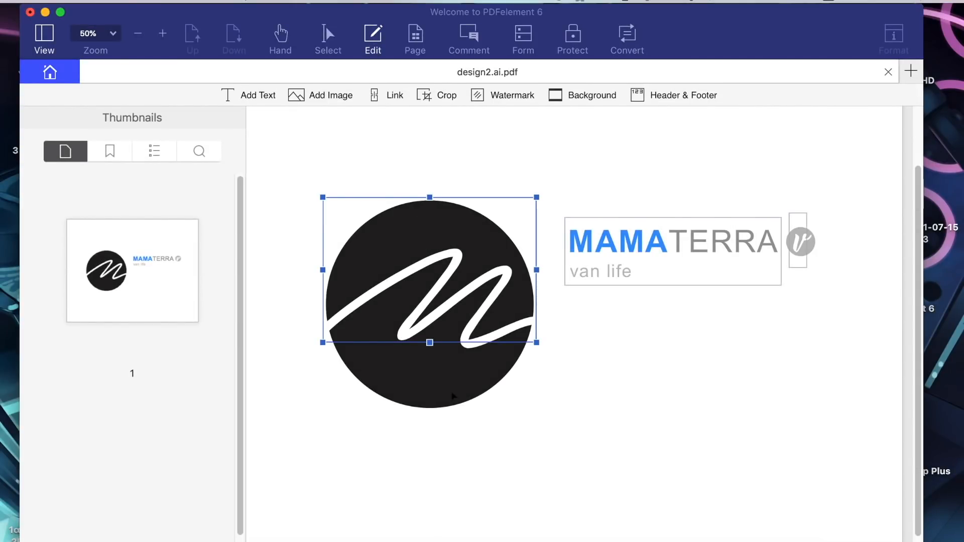
left_click_drag(495, 254, 560, 184)
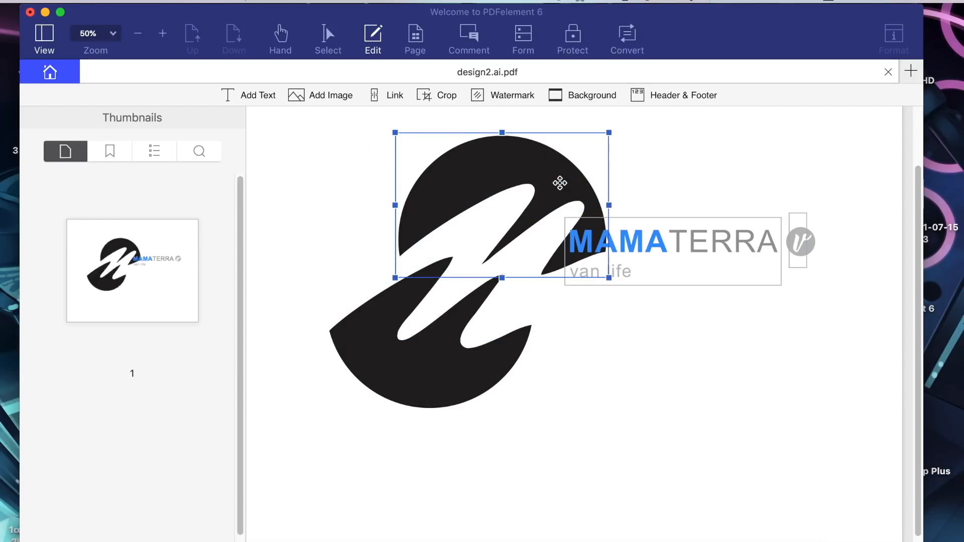
key("super+z")
left_click(437, 383, "shift")
mouse_move(497, 305)
left_mouse_down()
mouse_move(541, 352)
mouse_move(491, 399)
left_mouse_up()
key("super+z")
key("super+z")
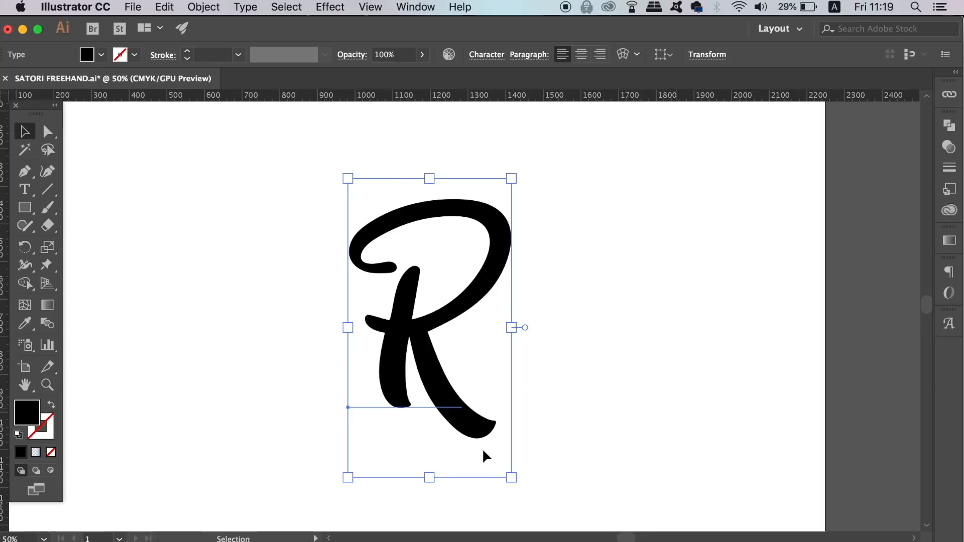
In Illustrator, check which font the selected letter R uses in its character settings, and close them.
key("super+t")
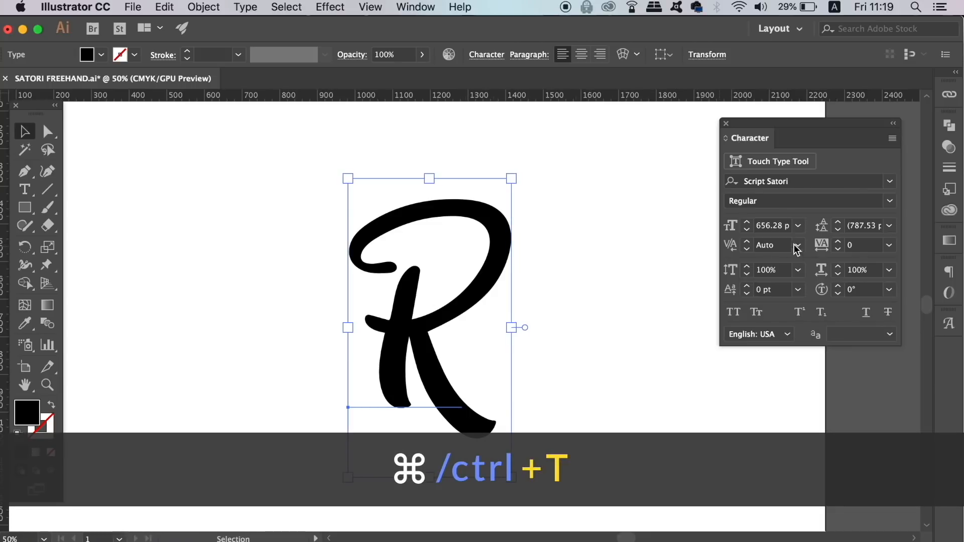
left_click(802, 180)
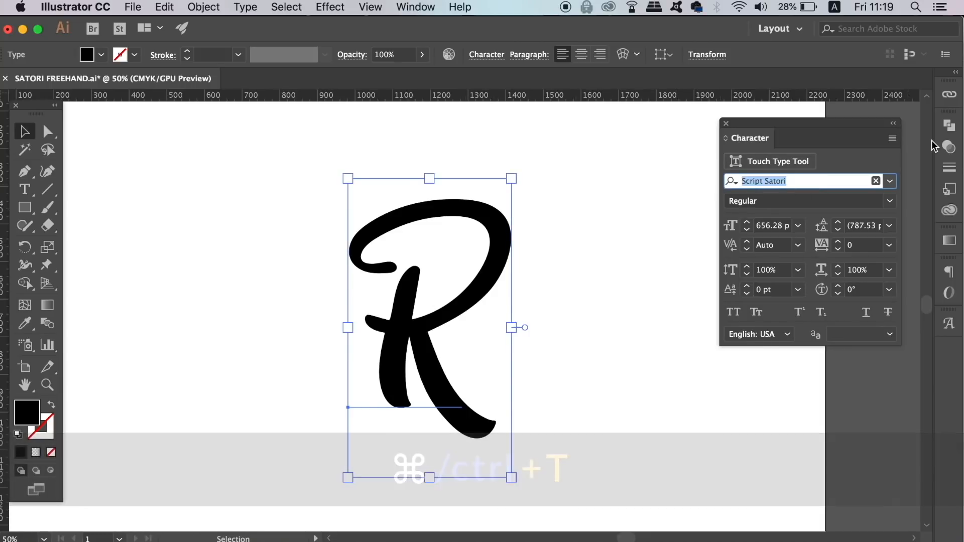
left_click(727, 123)
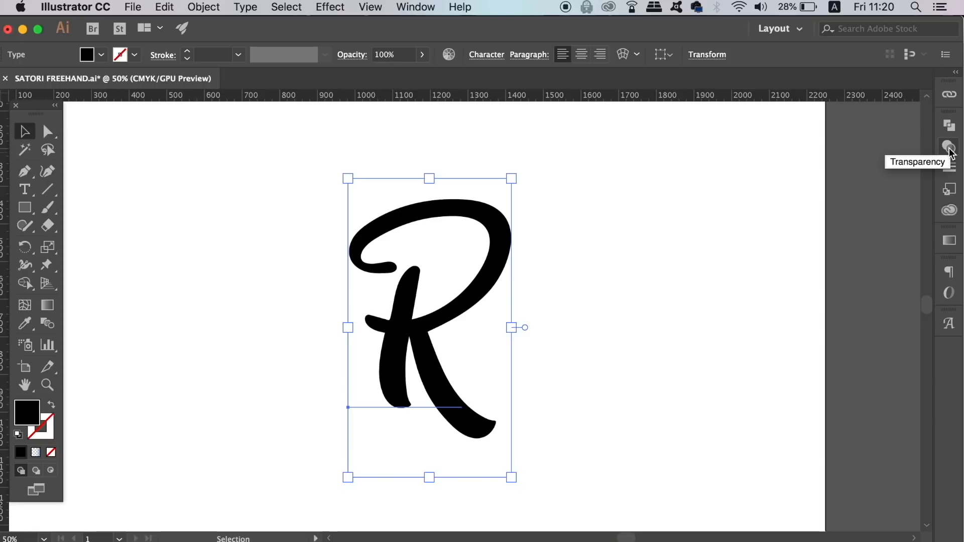
Undock the Transparency settings so they float open beside the letter R.
left_click(416, 6)
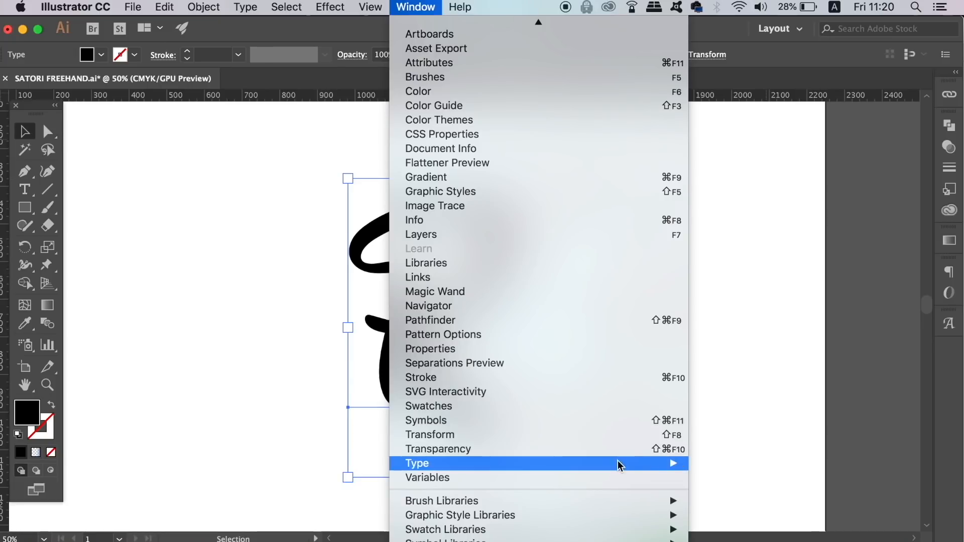
left_click(753, 390)
left_click_drag(955, 135, 779, 115)
left_click(826, 136)
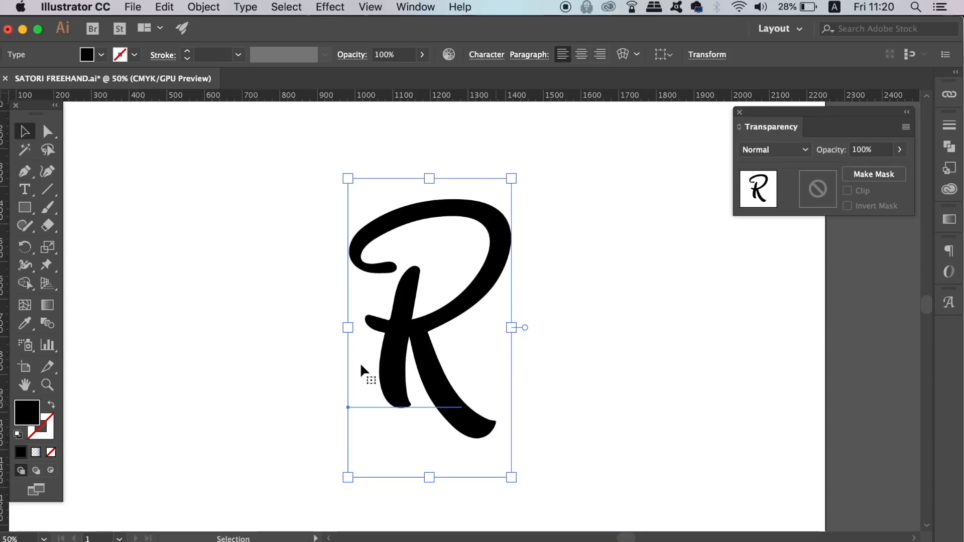
Convert the letter R to outlines and set its fill to bright blue 00b7ff.
left_click(246, 7)
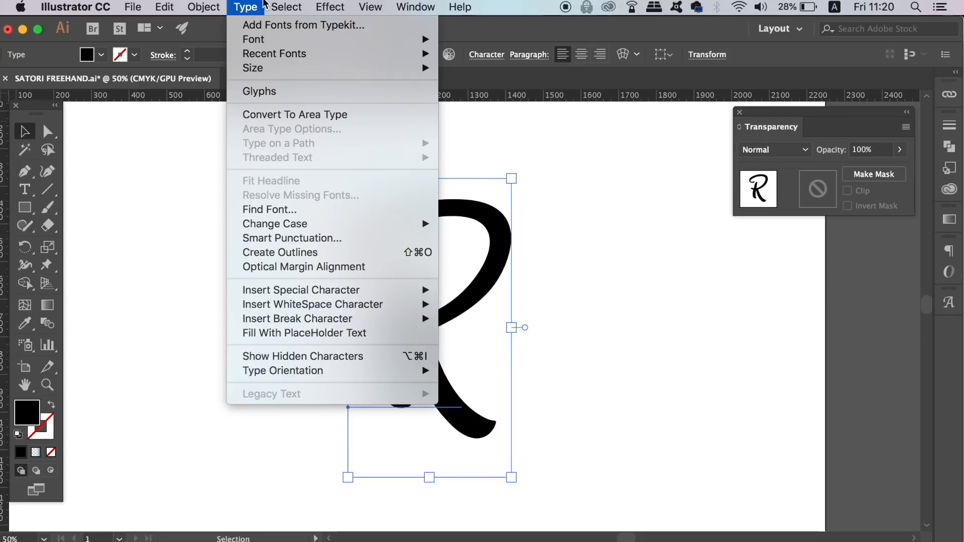
left_click(297, 253)
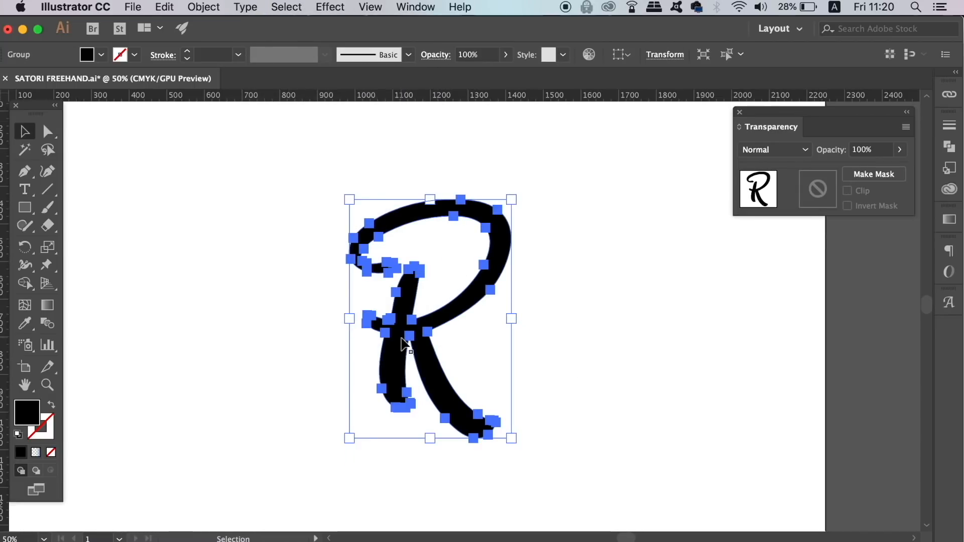
double_click(20, 413)
left_click(727, 405)
left_click(727, 407)
left_click_drag(665, 376, 701, 323)
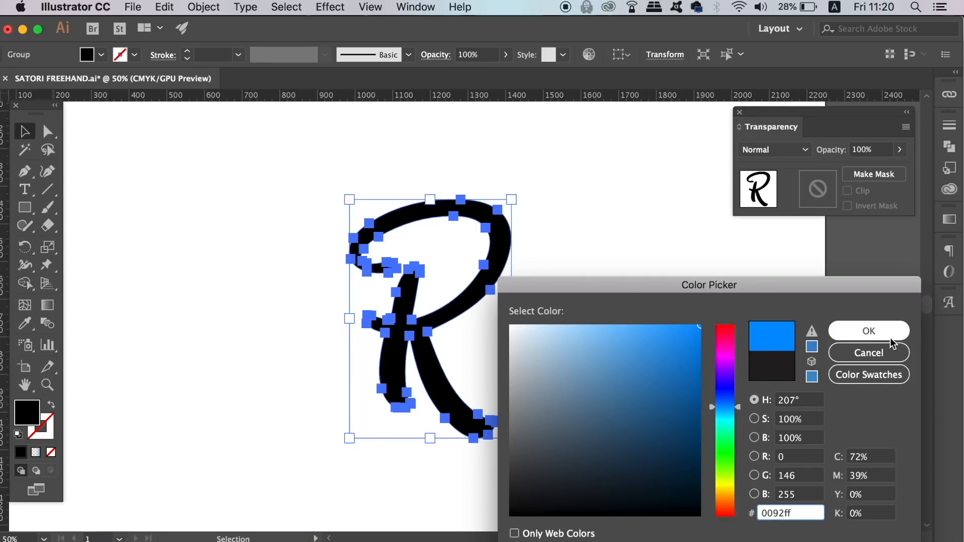
left_click(731, 411)
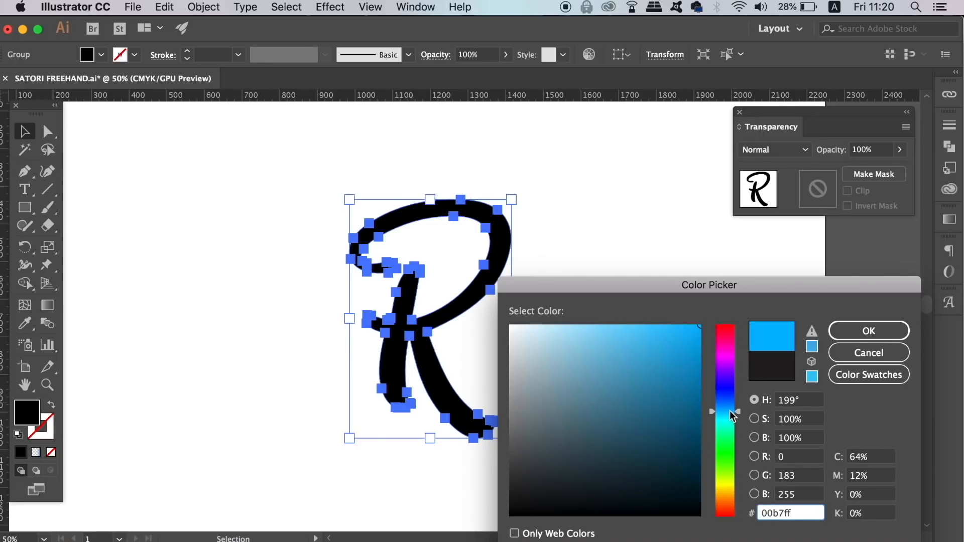
left_click(875, 331)
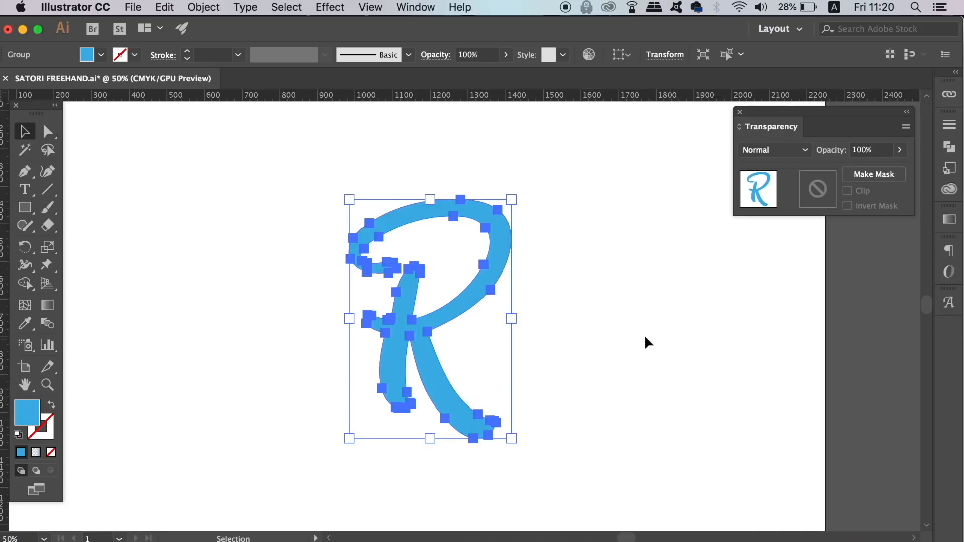
Draw a small blue reference square on the empty artboard area to the upper right of the R.
left_click(338, 319)
left_click(423, 326)
left_click_drag(502, 323, 402, 315)
key("m")
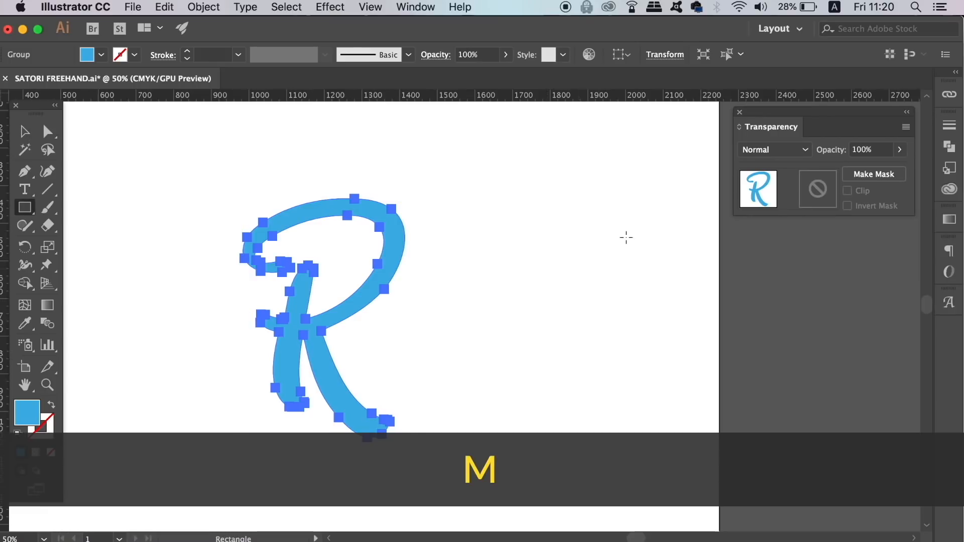
mouse_move(614, 135)
left_mouse_down()
mouse_move(656, 161)
mouse_move(661, 181)
left_mouse_up()
left_click(44, 133)
left_click(151, 151)
left_click_drag(180, 149, 252, 149)
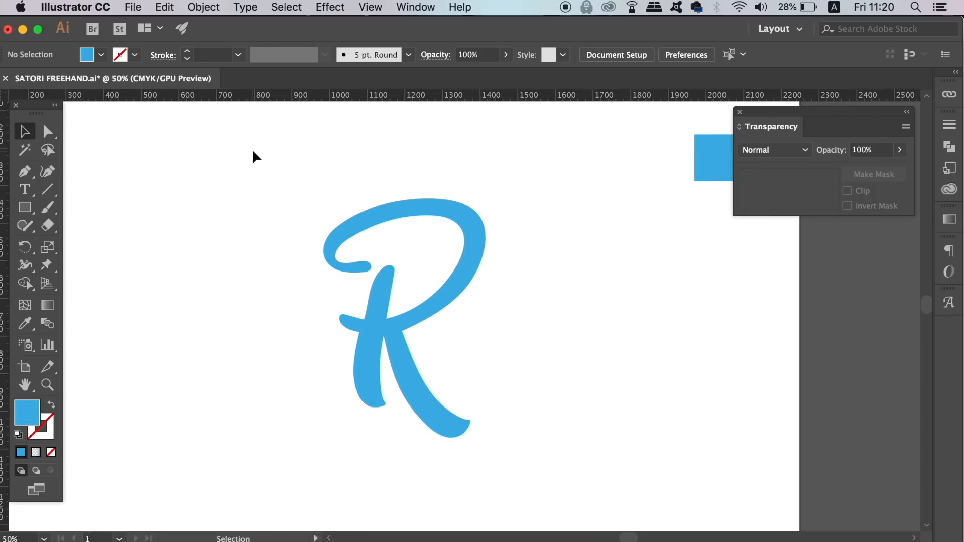
Lock the blue letter R in place.
left_click(471, 279)
left_click(204, 6)
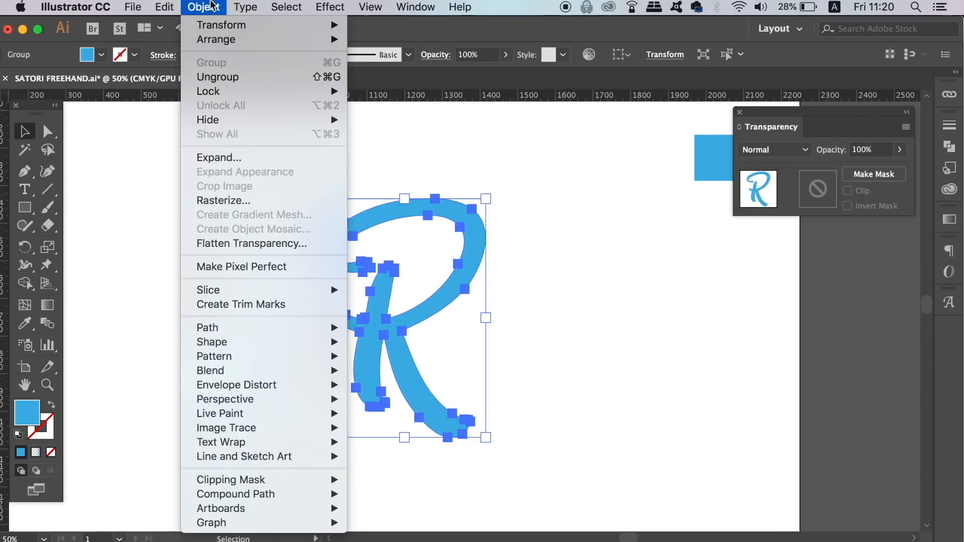
mouse_move(331, 91)
left_click(457, 91)
Draw a six-point blue outline without fill around the upper part of the R's right leg, using the Pen tool.
key("a")
key("super+equal")
key("super+equal")
key("super+equal")
key("super+equal")
key("space")
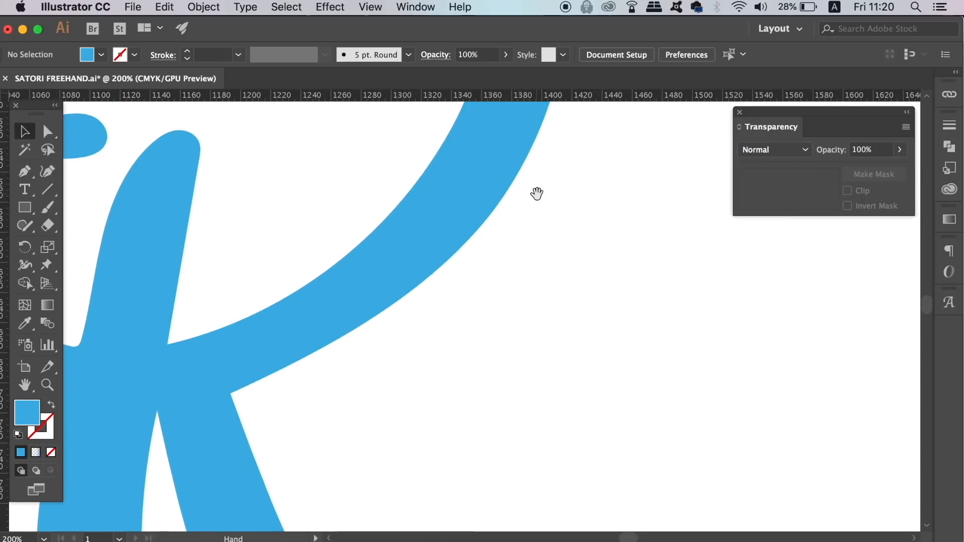
left_click_drag(537, 194, 561, 226)
key("p")
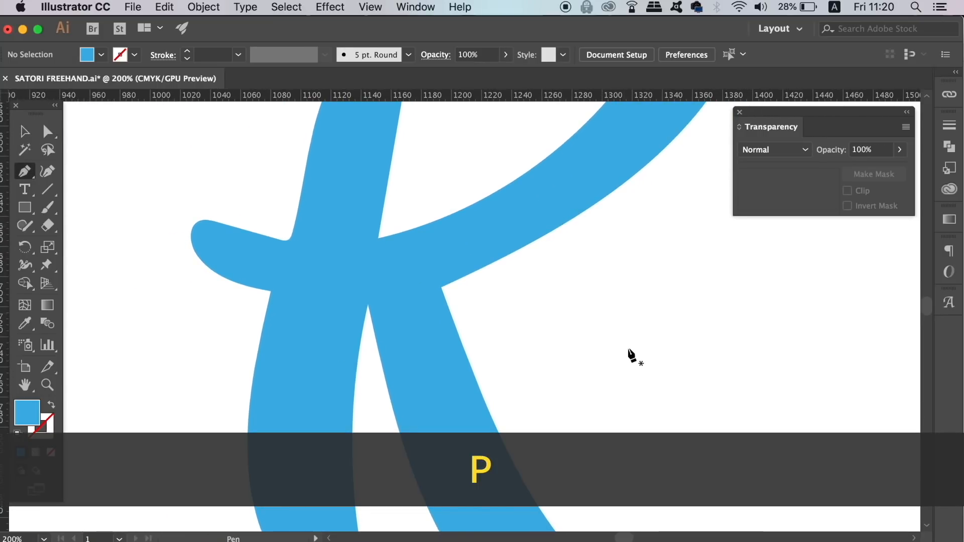
key("shift+x")
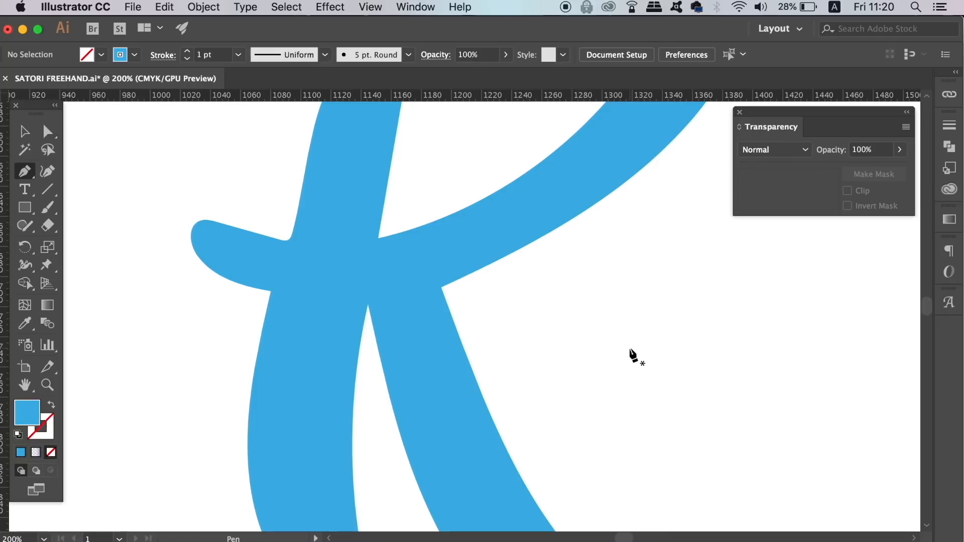
left_click(441, 287)
left_click_drag(368, 303, 380, 406)
scroll(381, 406, "down", 2)
left_click(376, 408)
left_click(589, 440)
left_click(600, 280)
left_click(537, 246)
left_click(439, 221)
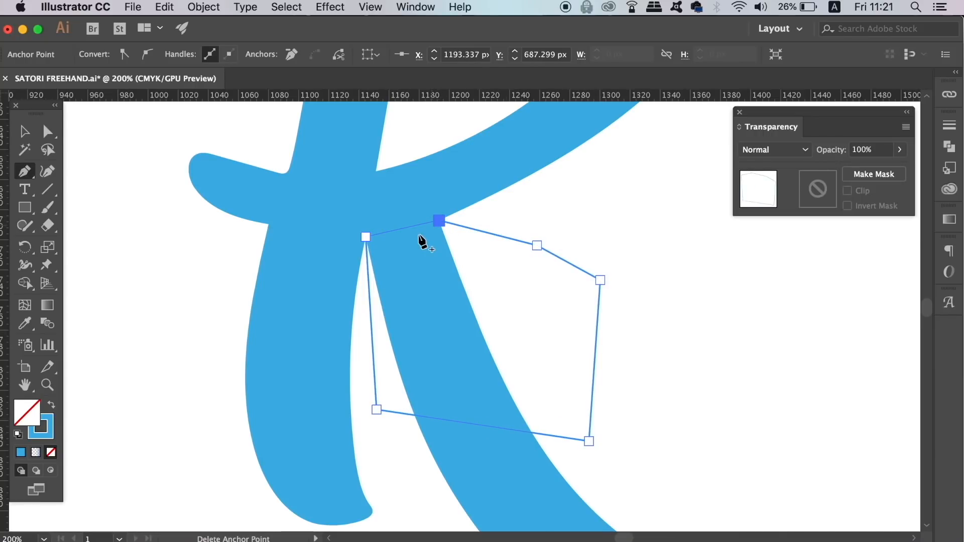
Curve the pen shape's segment across the top of the R's right leg into a smooth arc between its two end points.
key("alt")
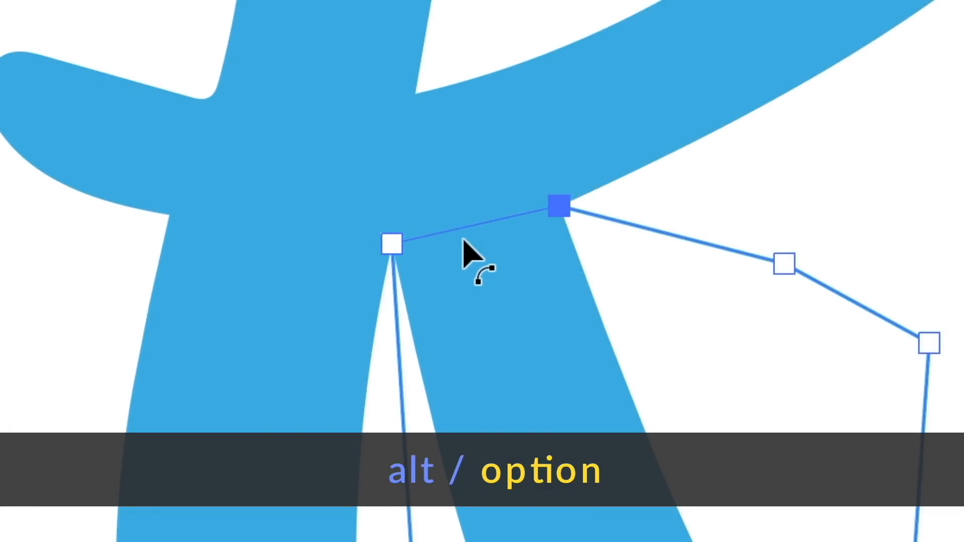
left_click_drag(398, 234, 336, 336)
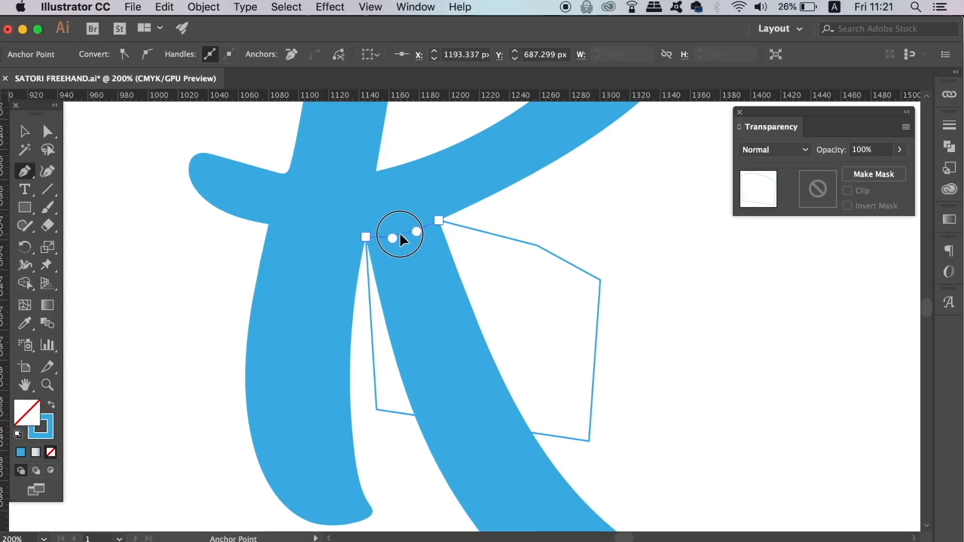
key("super+equal")
key("super+equal")
key("super+equal")
key("super+equal")
left_click_drag(294, 313, 298, 300)
left_click_drag(232, 322, 218, 322)
left_click_drag(328, 295, 328, 298)
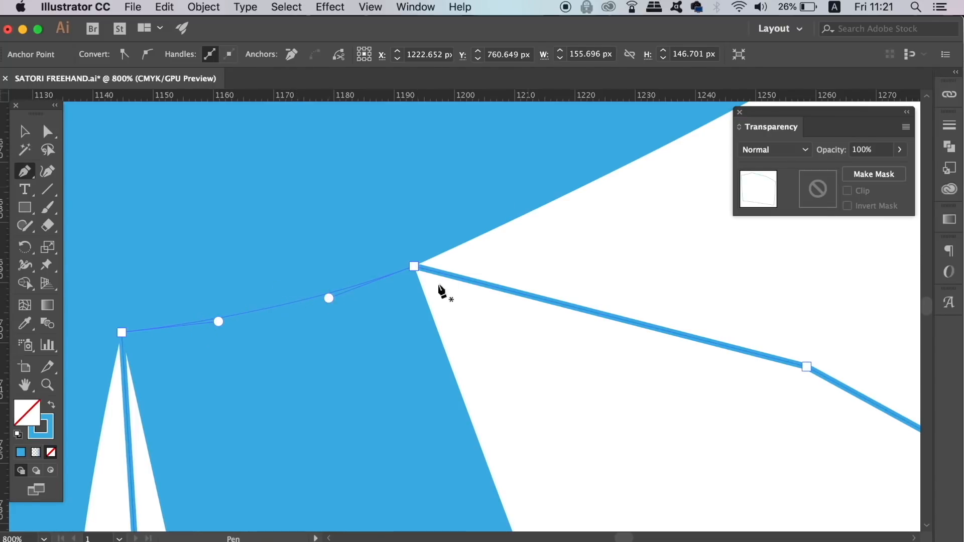
key("v")
left_click(592, 232)
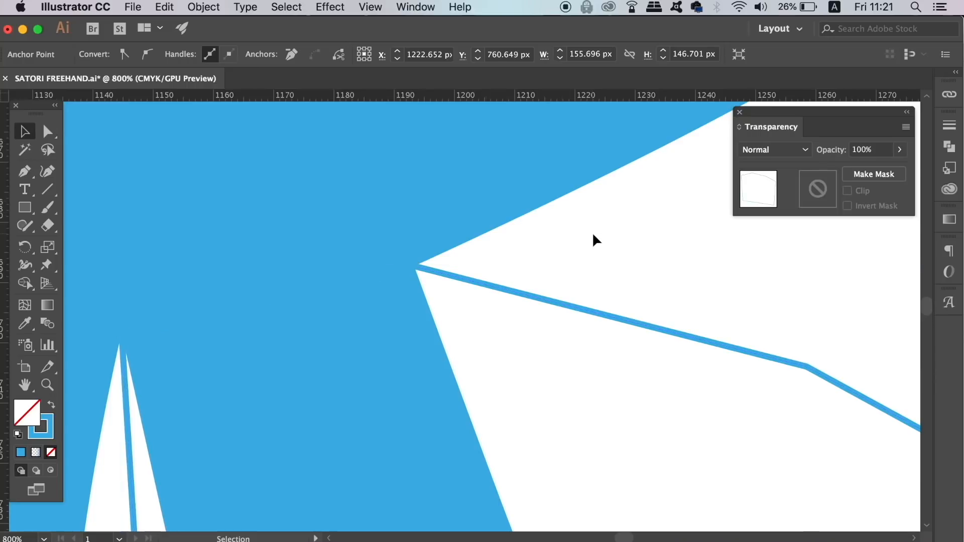
Swap the pen shape's fill and stroke, and fill the shape with a linear gradient.
key("super+minus")
key("super+minus")
key("super+minus")
key("super+minus")
key("super+minus")
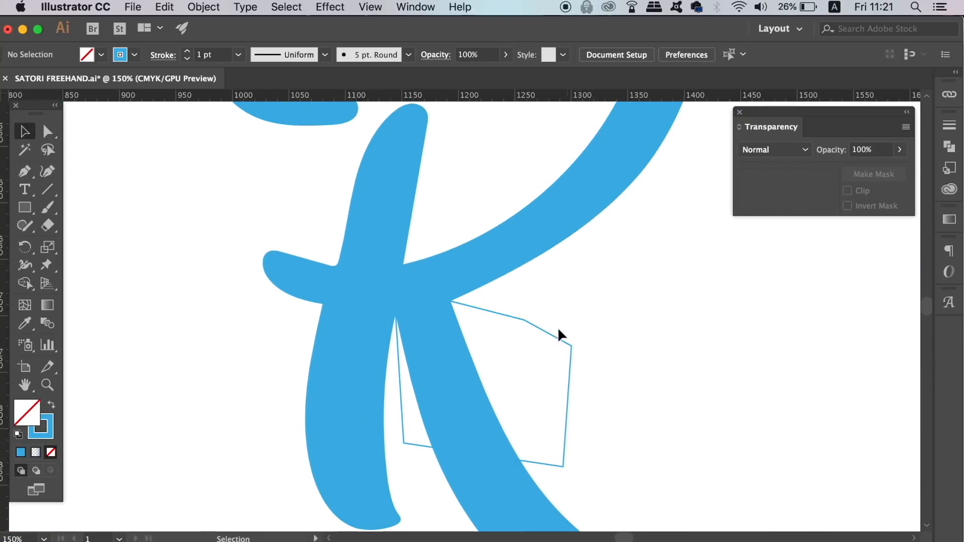
left_click(555, 336)
key("super+plus")
key("shift+x")
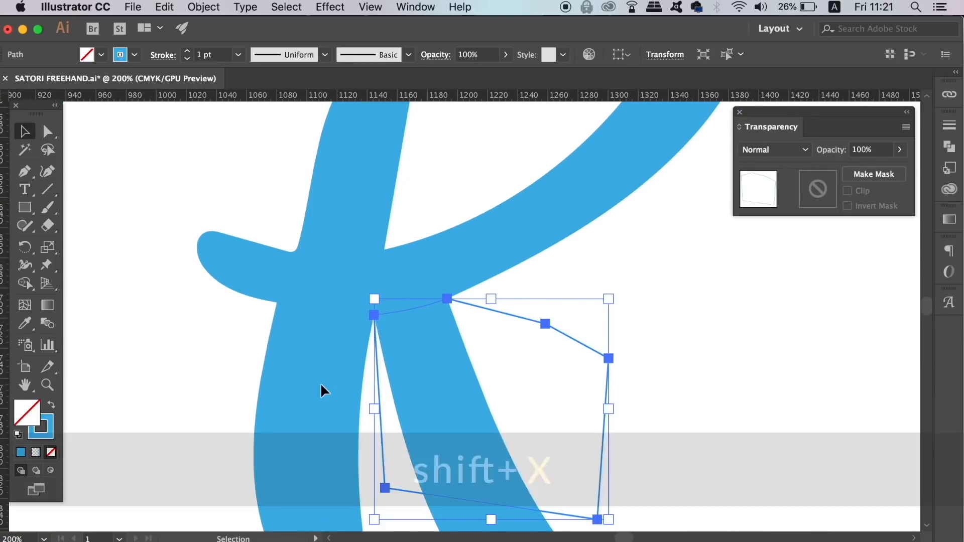
left_click(38, 453)
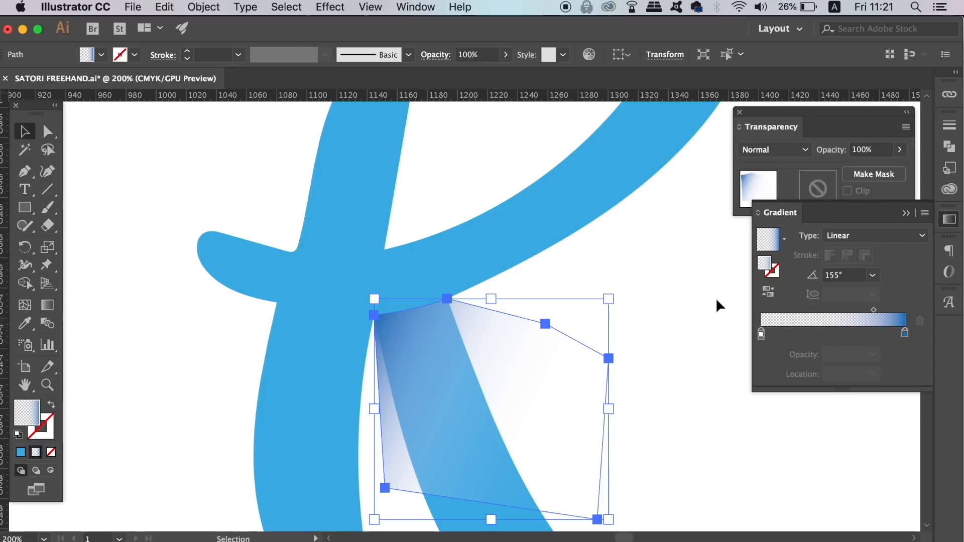
Recolour the gradient's solid stop black and its transparent stop white, and move the midpoint to 62.44%.
left_click(904, 331)
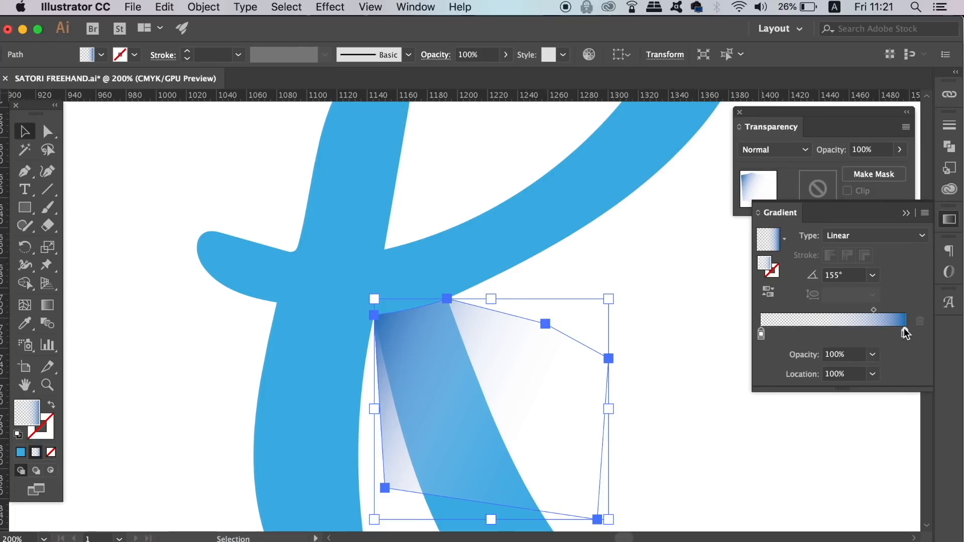
double_click(904, 329)
left_click(742, 381)
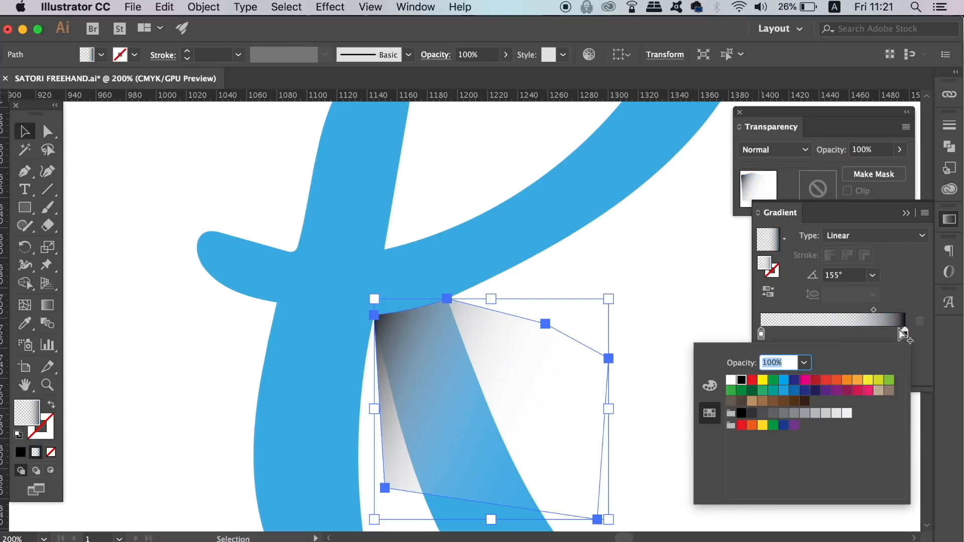
left_click(762, 335)
double_click(762, 335)
left_click(908, 301)
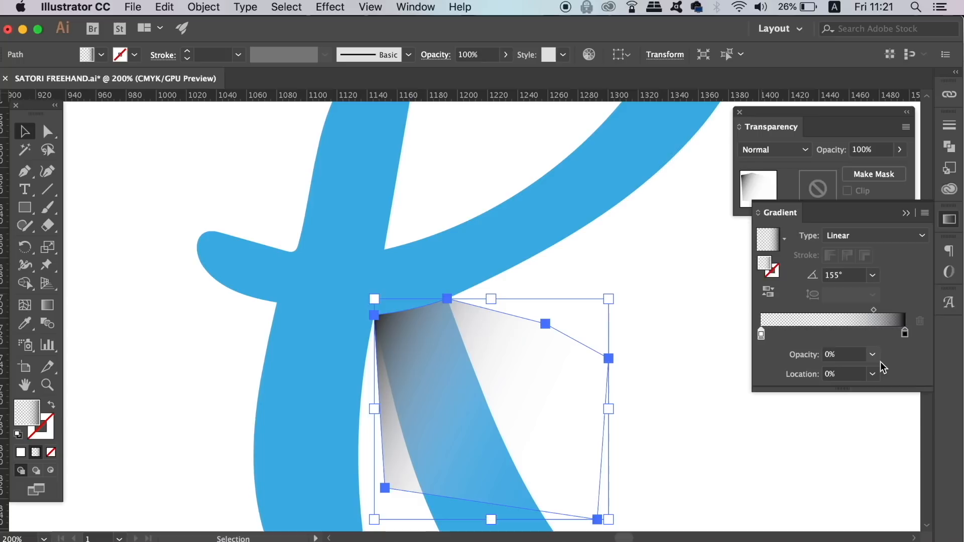
left_click_drag(874, 310, 851, 310)
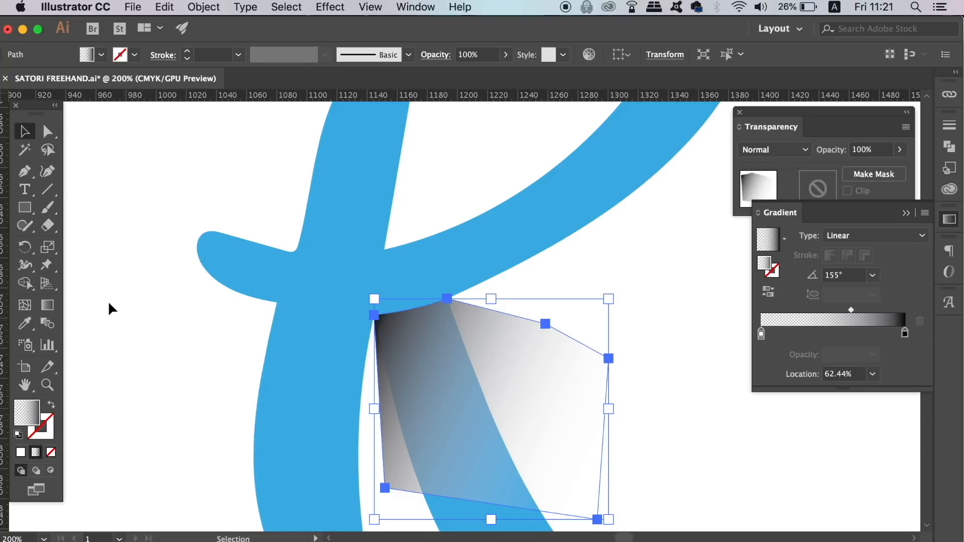
Redirect the gradient with the Gradient tool so black starts at the shape's top arc and fades down the R's right leg.
left_click(47, 307)
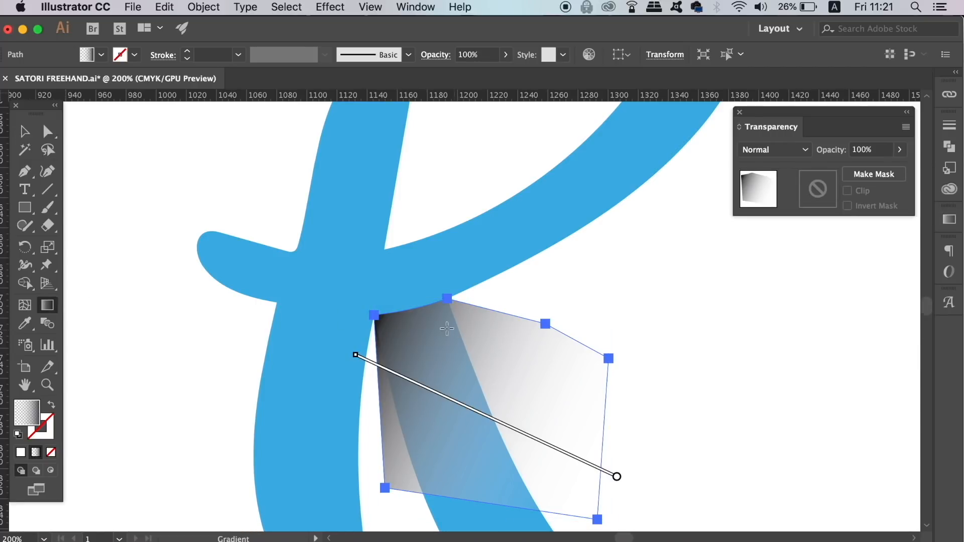
mouse_move(425, 316)
left_mouse_down()
mouse_move(470, 515)
mouse_move(388, 296)
mouse_move(415, 324)
mouse_move(424, 316)
left_mouse_up()
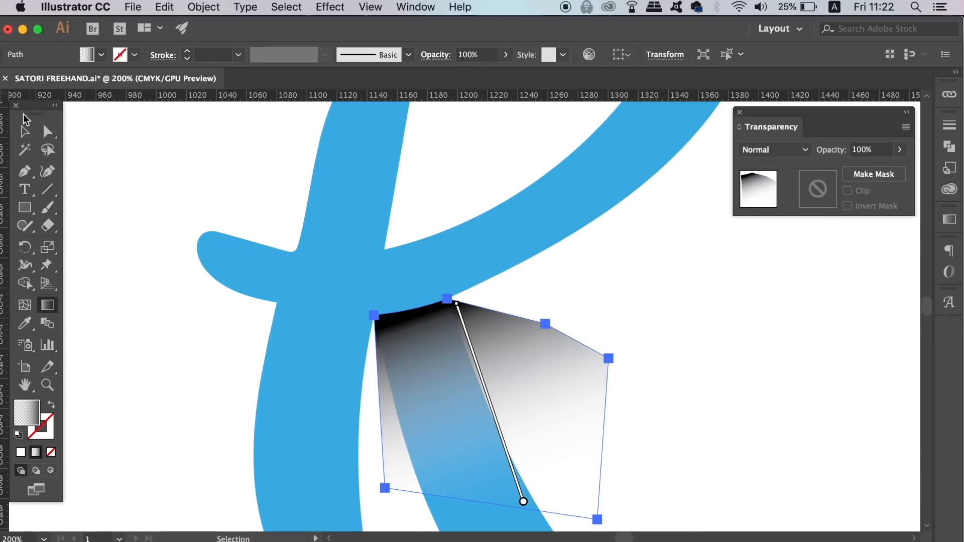
left_click(25, 131)
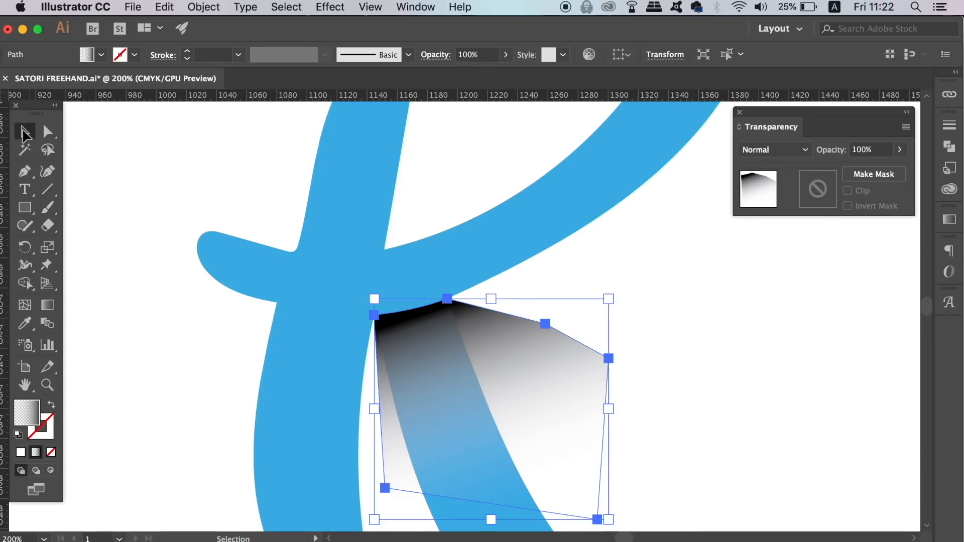
left_click(666, 297)
key("super+minus")
key("super+minus")
key("super+minus")
key("super+plus")
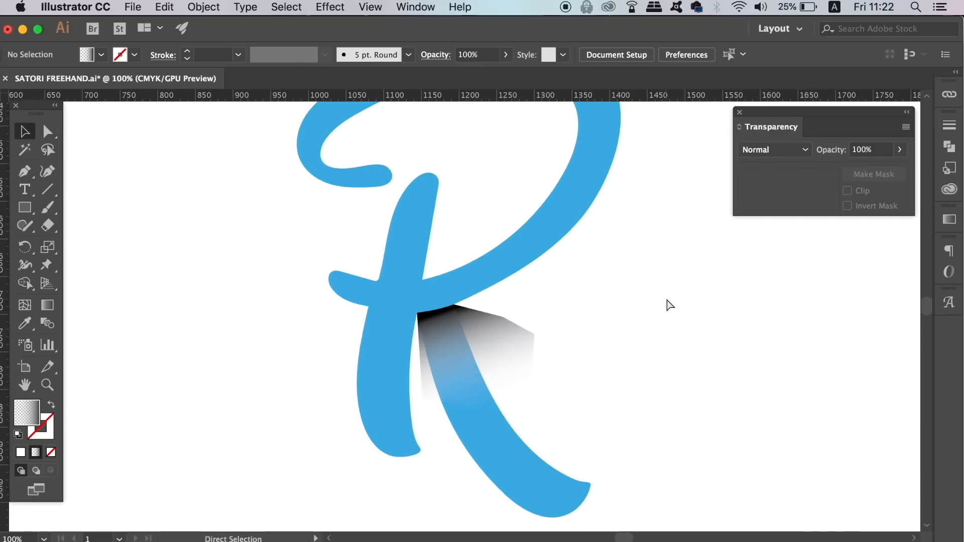
Unlock all locked objects in the document so the blue R can be selected.
left_click_drag(668, 297, 580, 365)
key("super+minus")
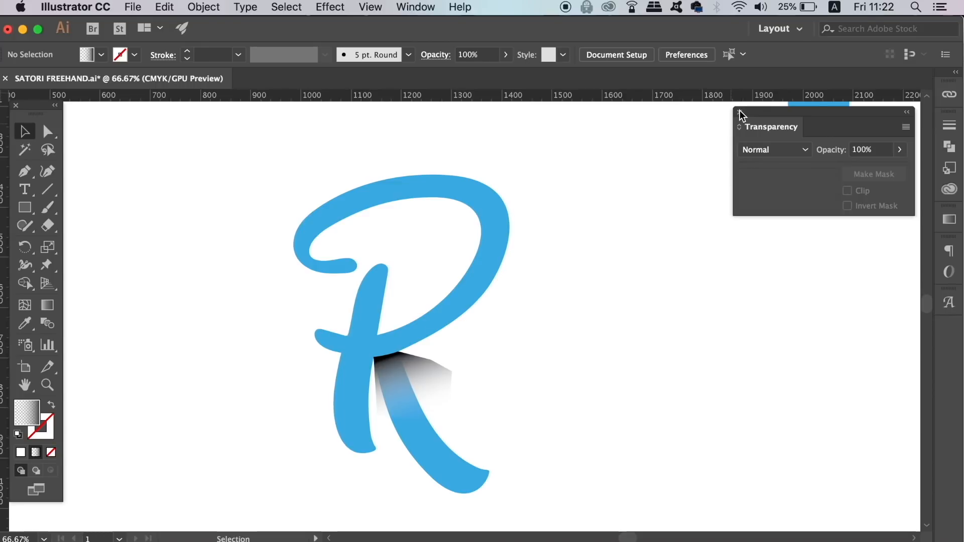
left_click(214, 13)
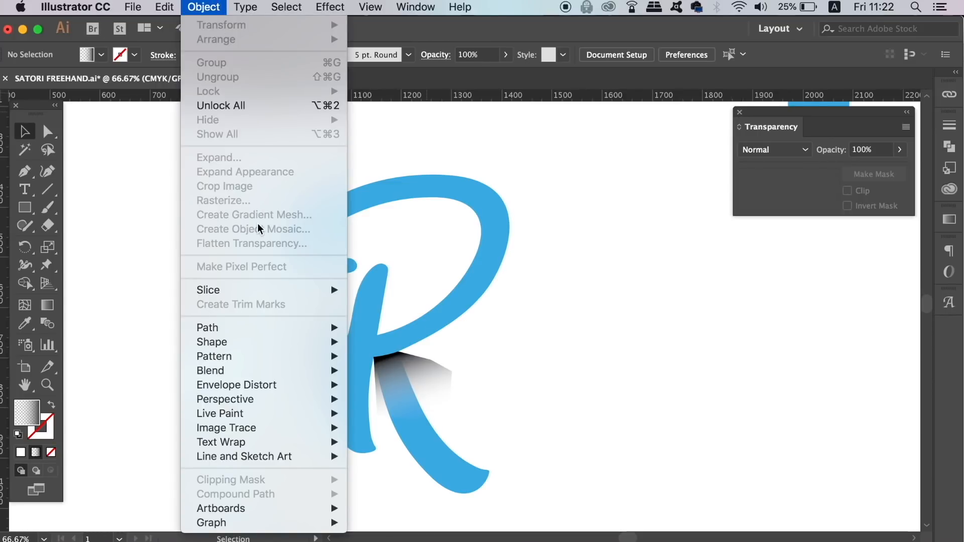
left_click(281, 105)
left_click(613, 191)
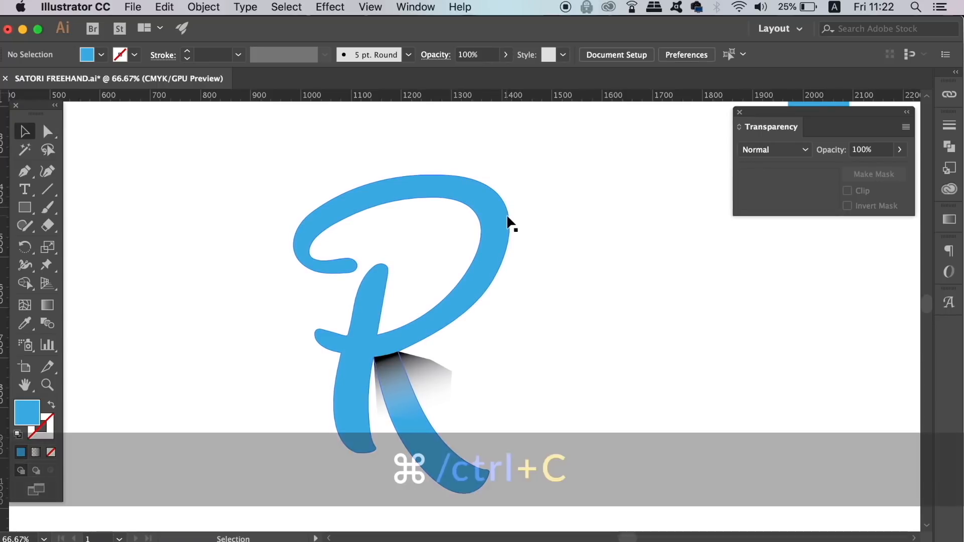
Copy the blue R and paste the duplicate in place over the gradient shape.
left_click(507, 217)
key("super+c")
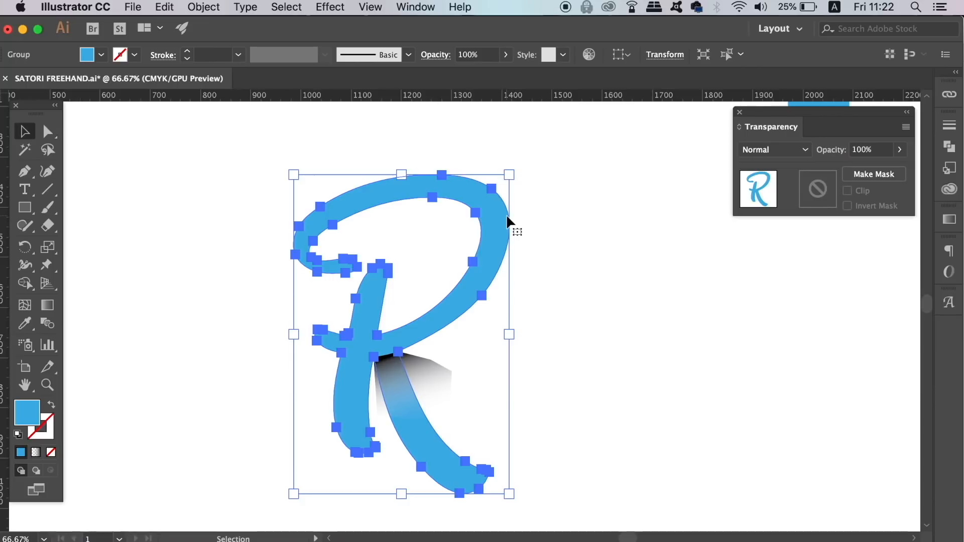
key("super+shift+v")
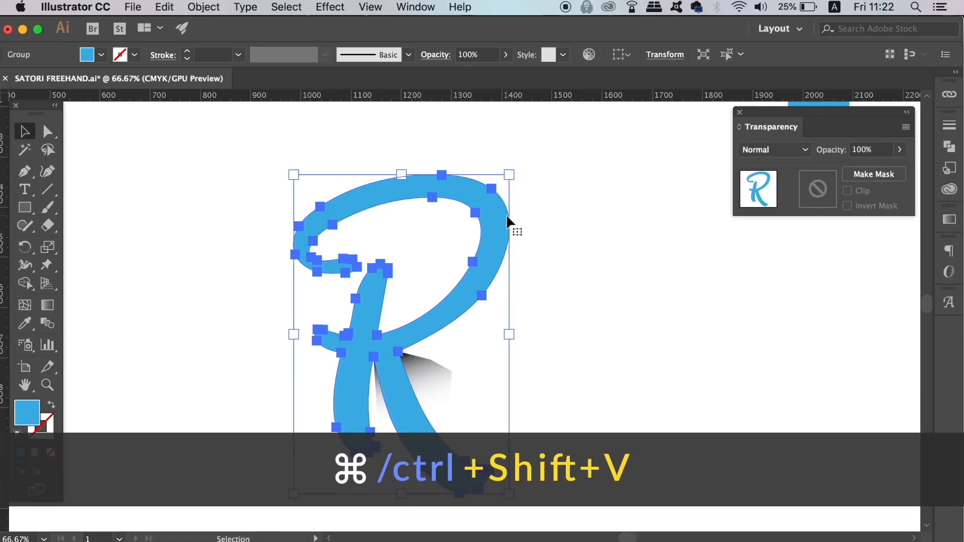
left_click(634, 325)
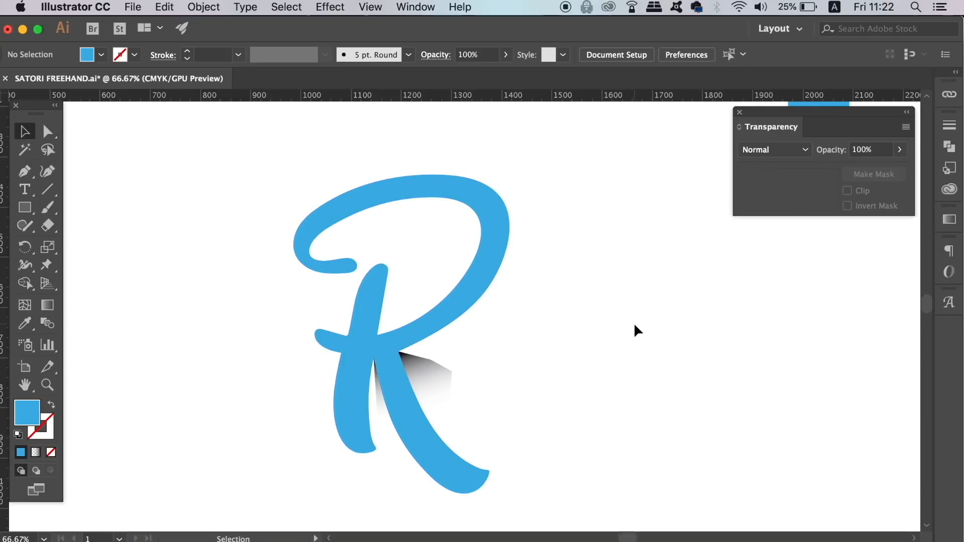
Make an opacity mask from the gradient shape and the R copy above it, limiting the shadow to the letter.
key("super+equal")
key("super+equal")
left_click_drag(601, 352, 673, 249)
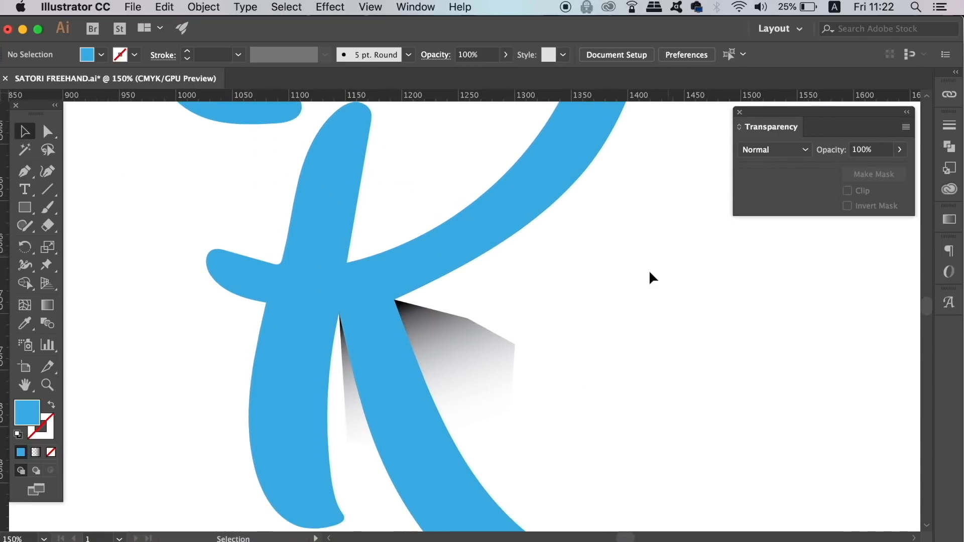
left_click(475, 353)
left_click(583, 169, "shift")
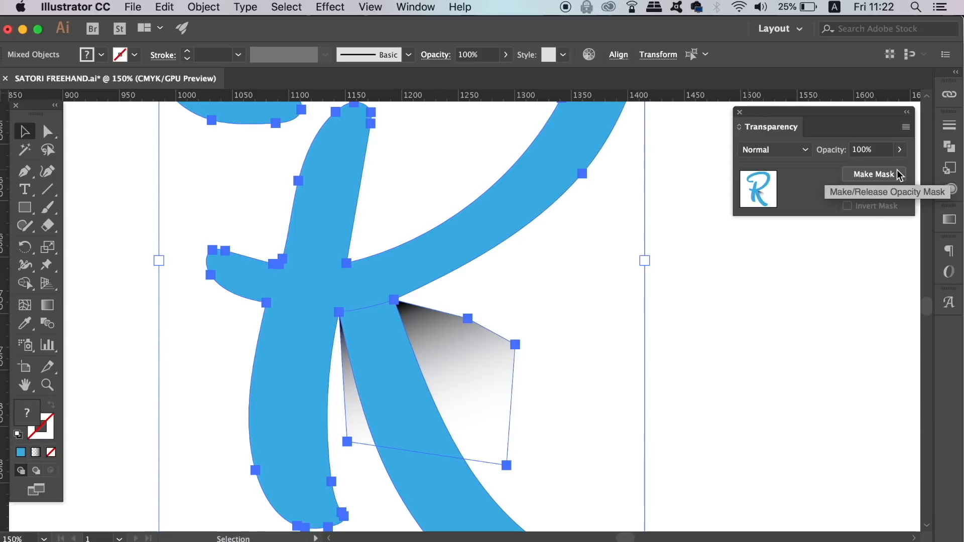
left_click(873, 174)
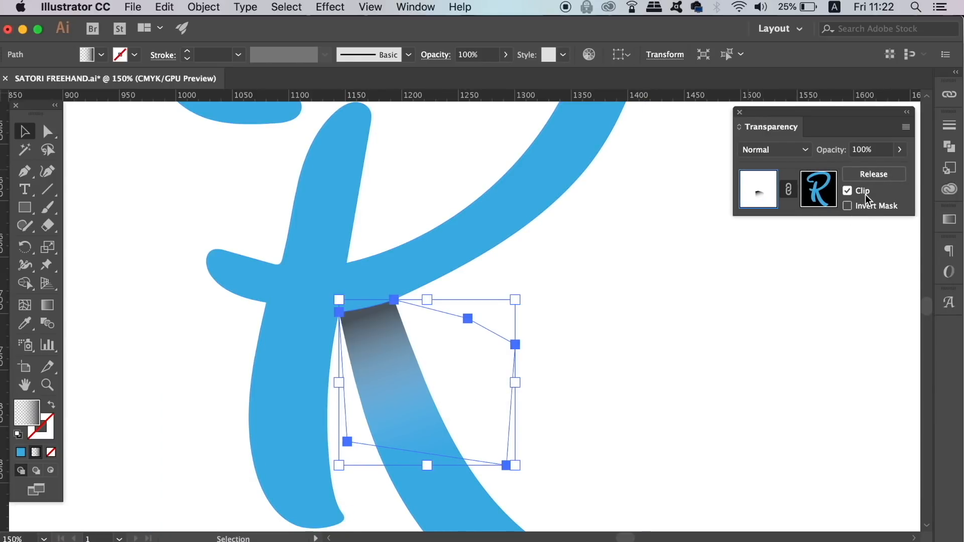
left_click(832, 195)
left_click(768, 198)
Copy the hex colour code 44b2e5 from the blue square's fill without changing the colour.
key("super+minus")
key("super+minus")
key("super+minus")
left_click(662, 218)
left_click_drag(660, 219, 582, 246)
left_click(693, 161)
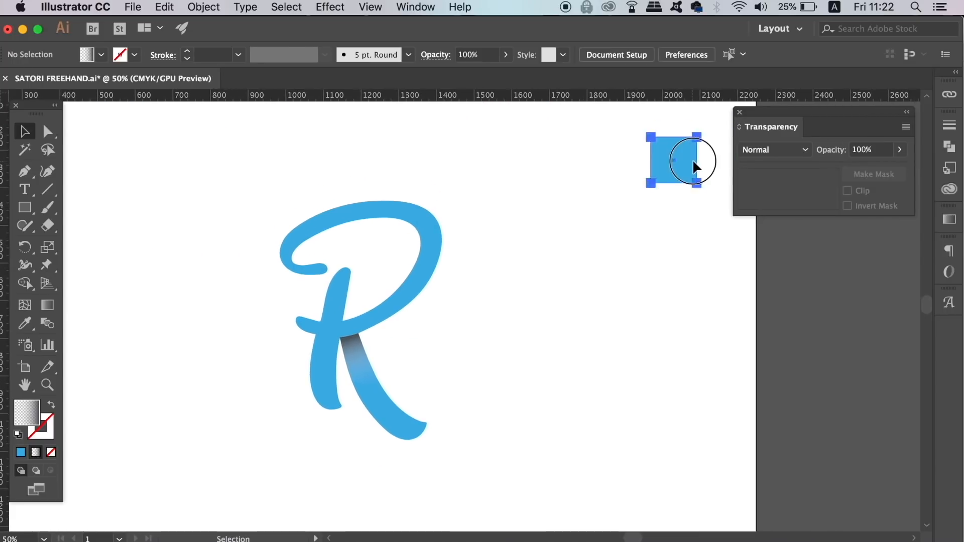
double_click(29, 422)
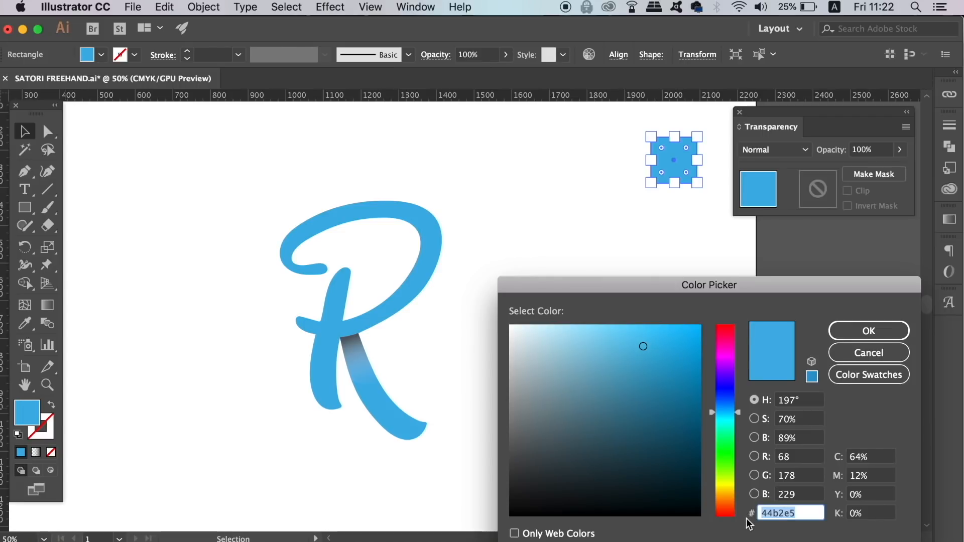
left_click(875, 335)
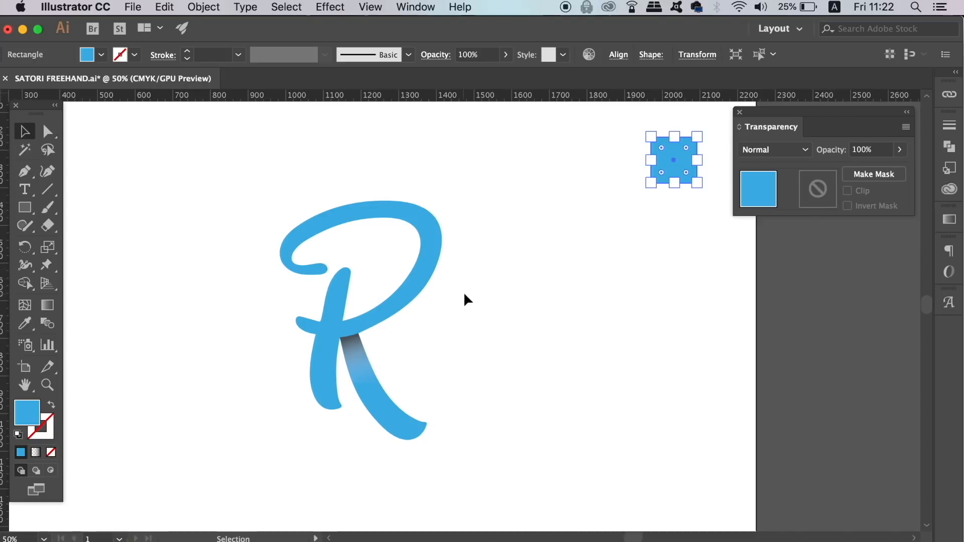
Switch the masked gradient's black stop to RGB and set its colour to hex 44b2e5.
left_click(363, 336)
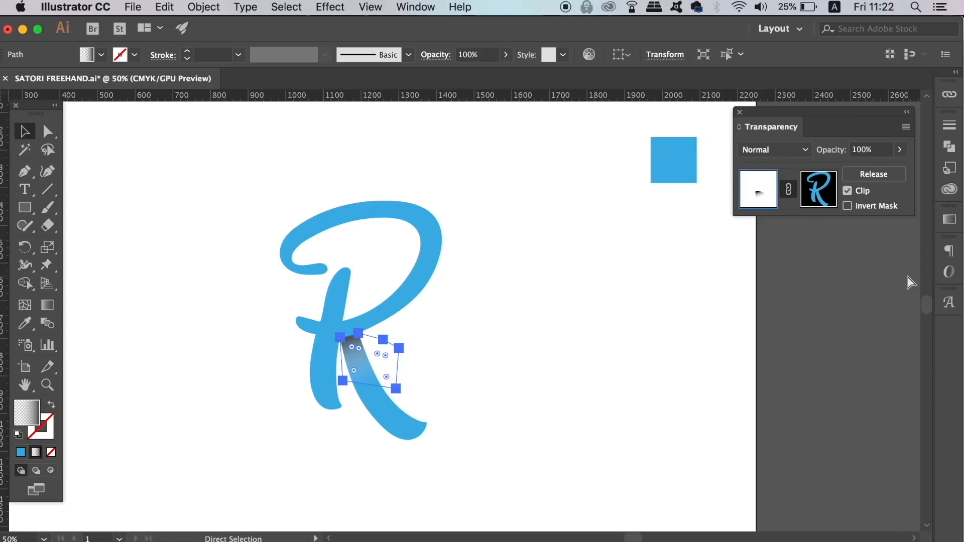
key("super+equal")
left_click_drag(486, 387, 642, 315)
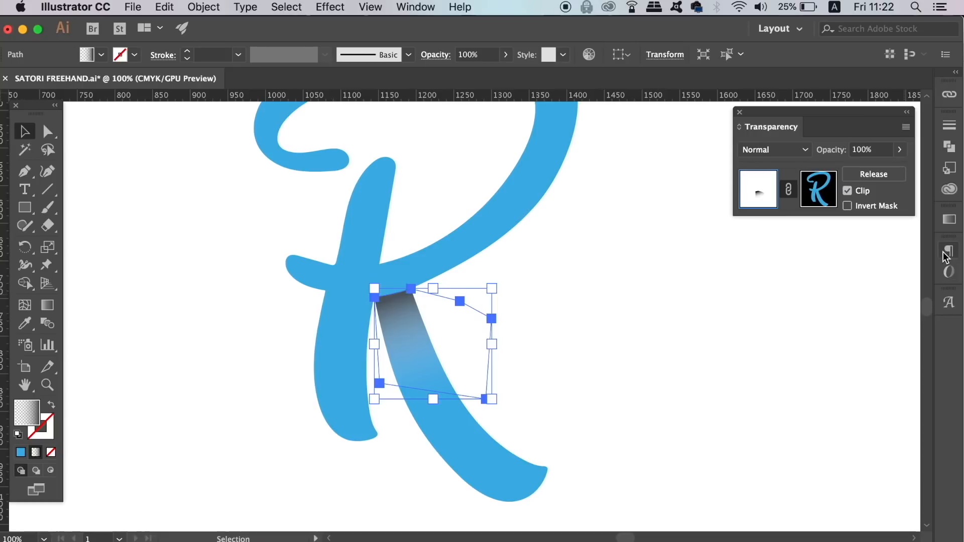
left_click(949, 219)
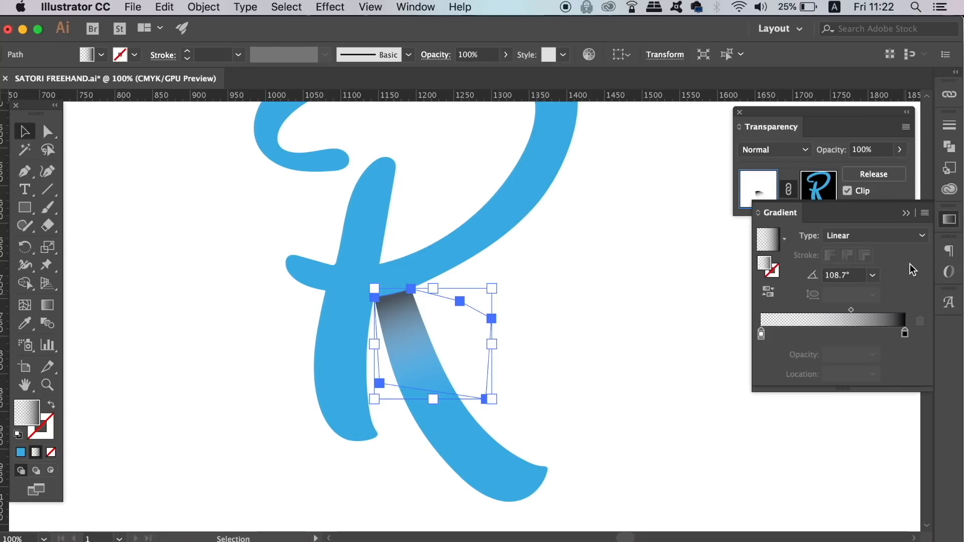
left_click(904, 332)
double_click(905, 332)
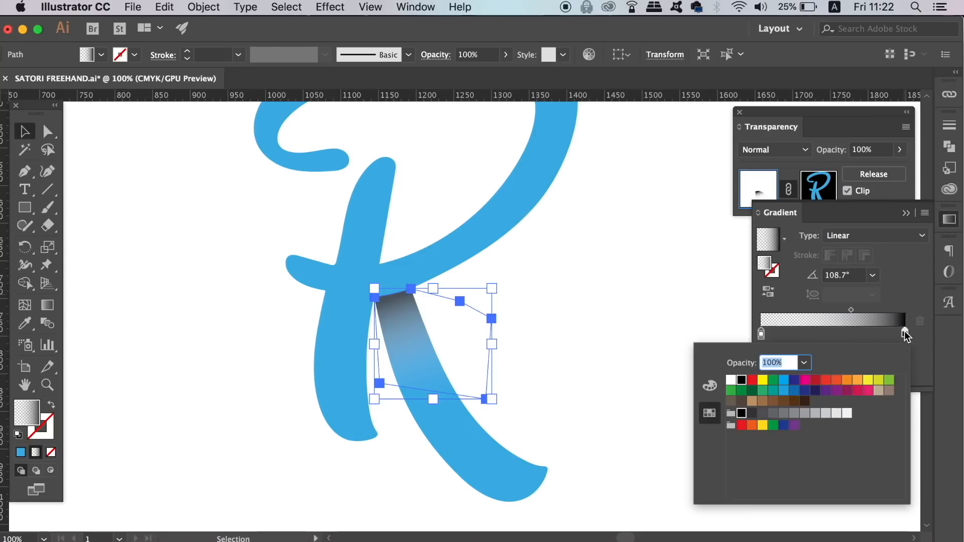
left_click(711, 386)
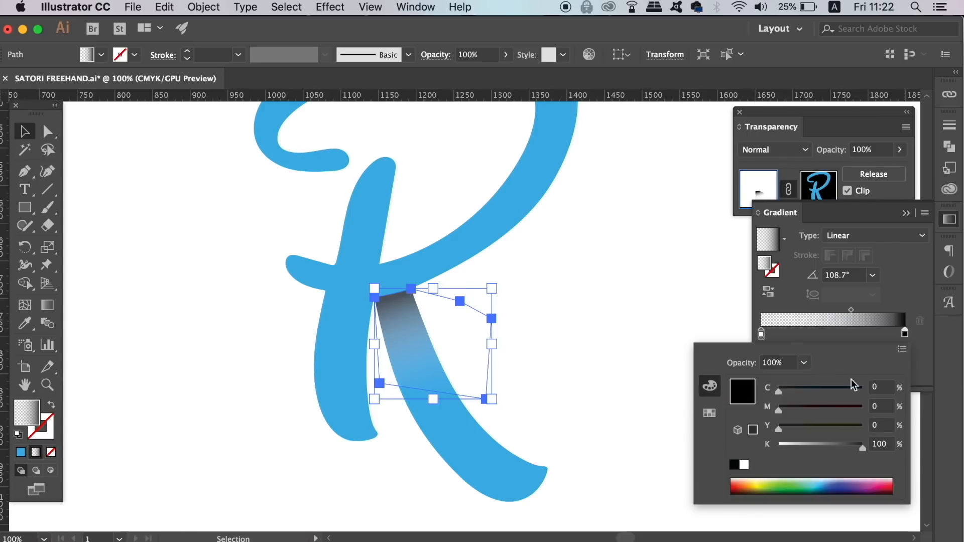
left_click(903, 349)
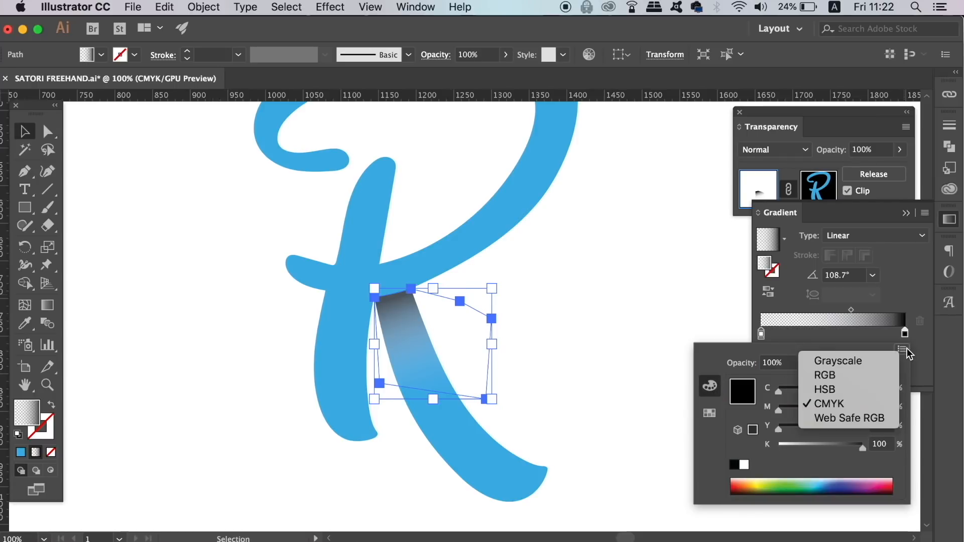
left_click(868, 373)
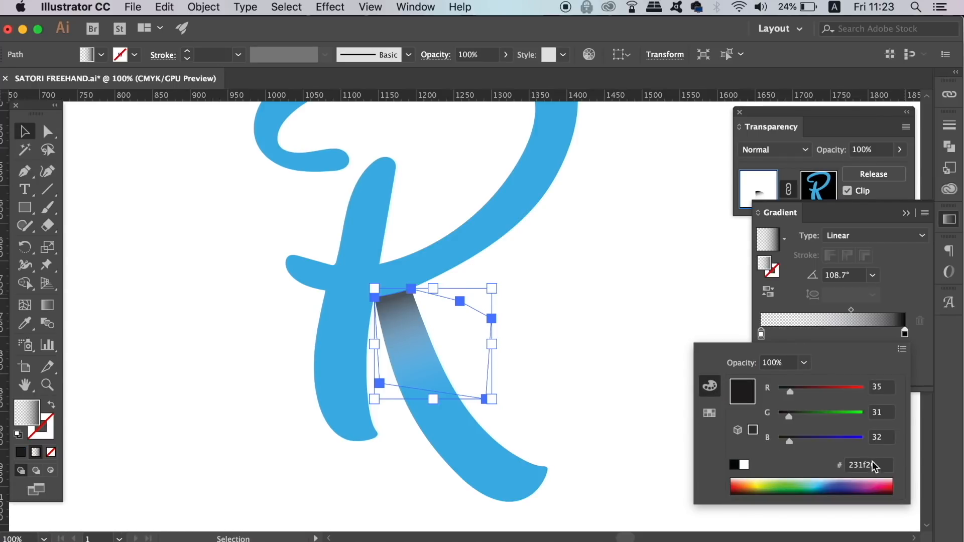
double_click(883, 465)
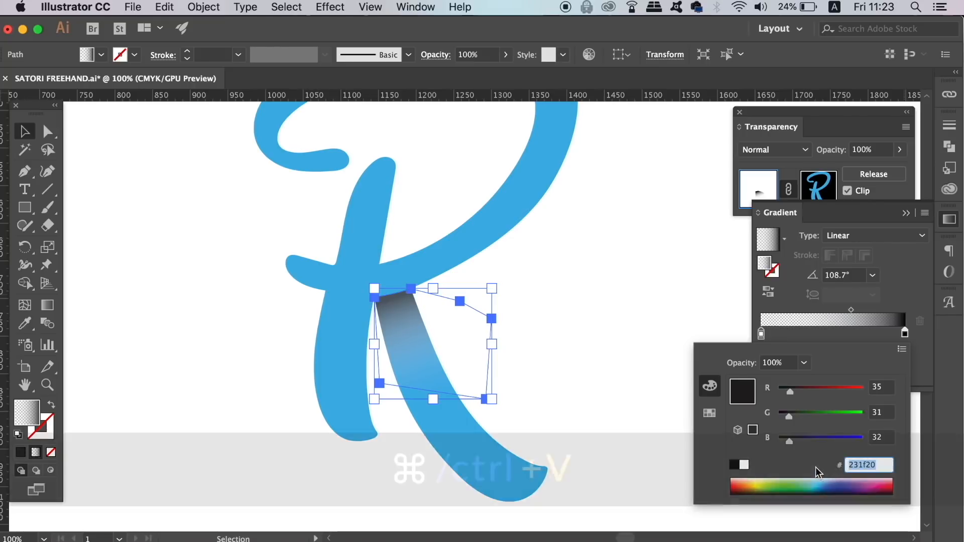
type("44b2e5")
left_click(906, 296)
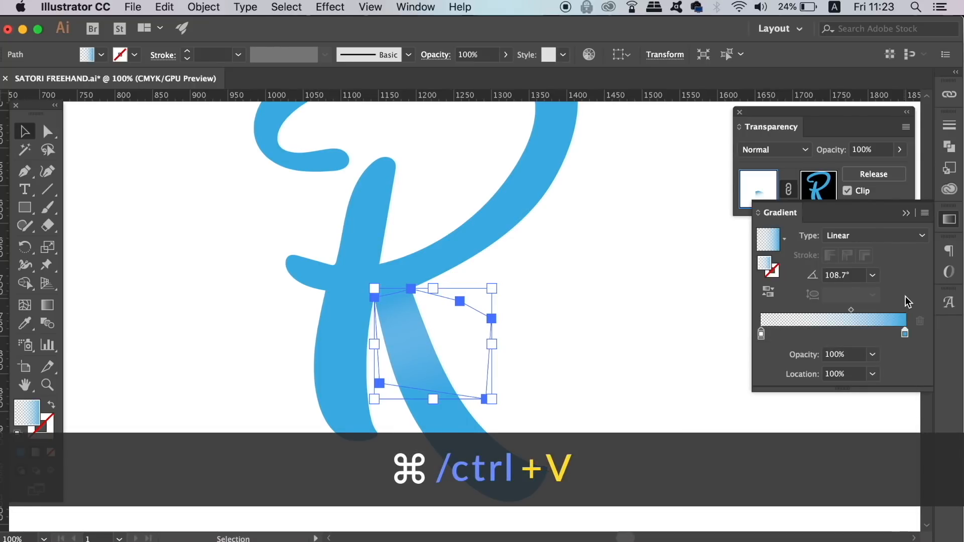
Darken the gradient's solid blue stop by raising its K value to 77%.
double_click(905, 333)
left_click(710, 413)
left_click(712, 391)
left_click_drag(795, 442, 848, 447)
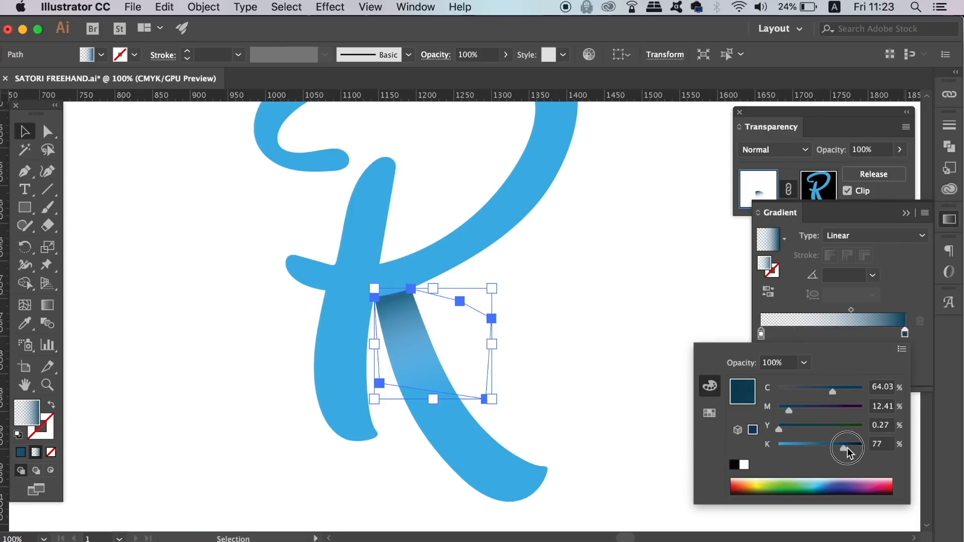
Switch the gradient's transparent white stop to RGB and set its colour to hex 44b2e5.
left_click(762, 334)
double_click(761, 333)
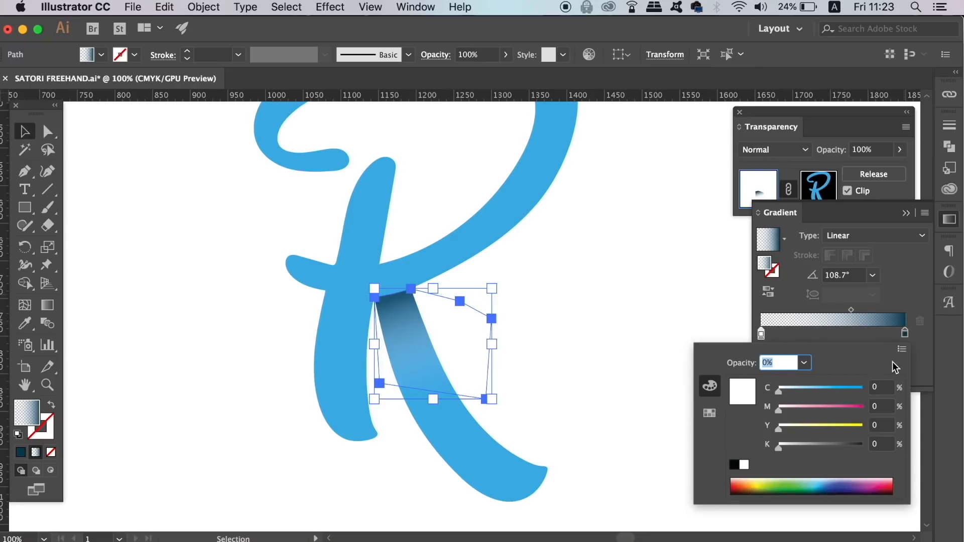
left_click(902, 350)
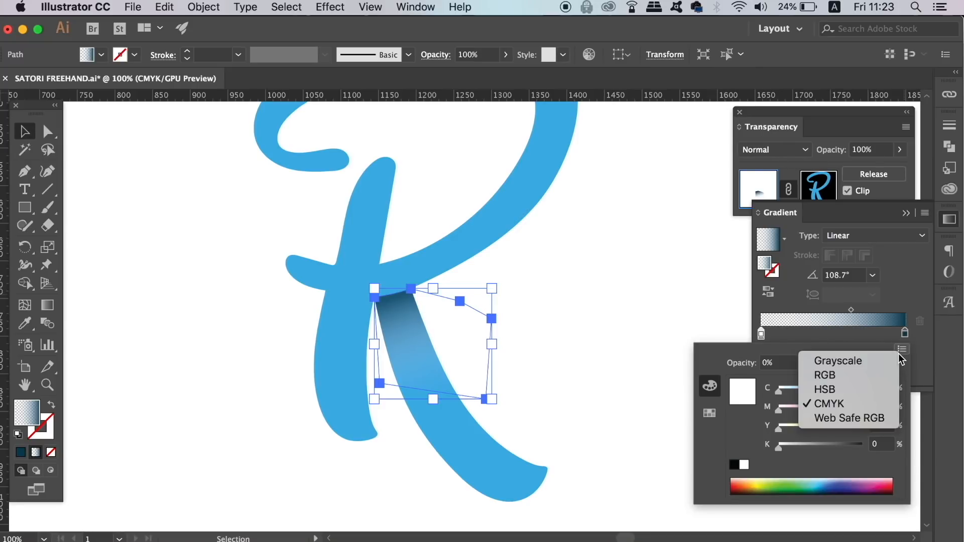
left_click(884, 376)
key("super+v")
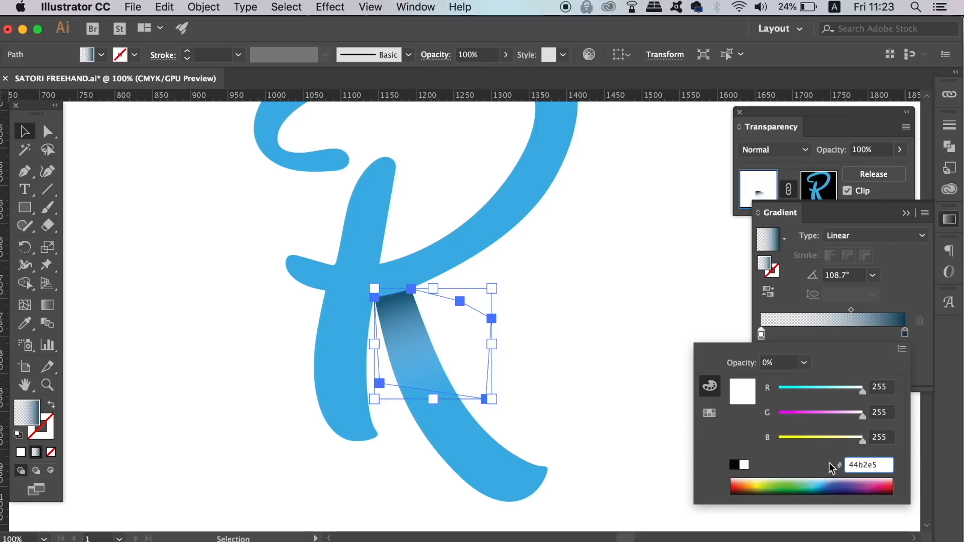
key("Return")
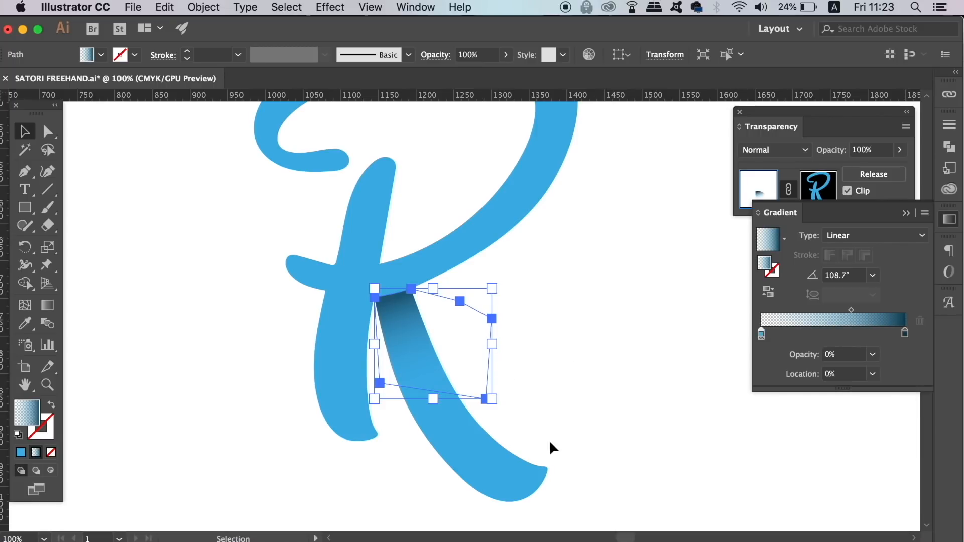
Move the gradient's midpoint slightly closer to the dark stop and deselect the shadow shape.
left_click_drag(852, 309, 863, 310)
left_click(586, 337)
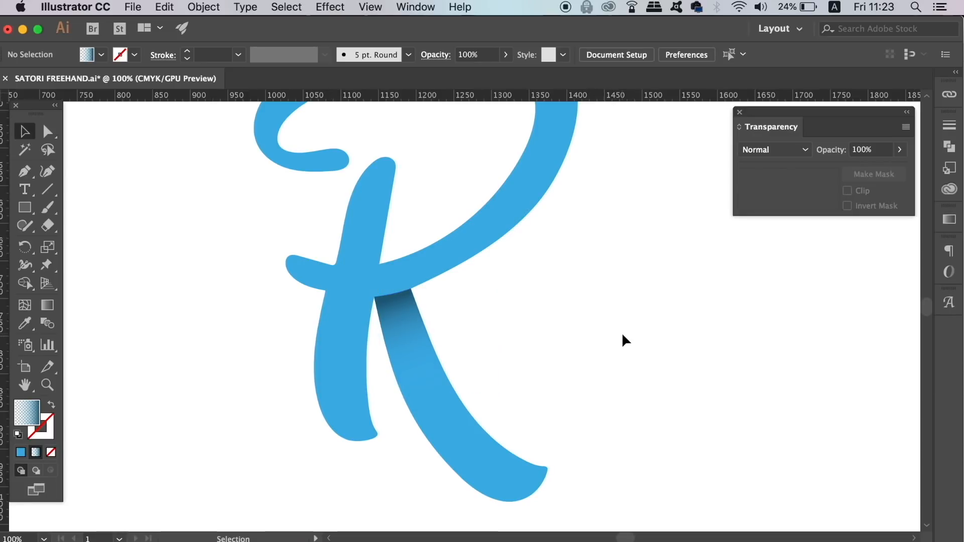
key("super+minus")
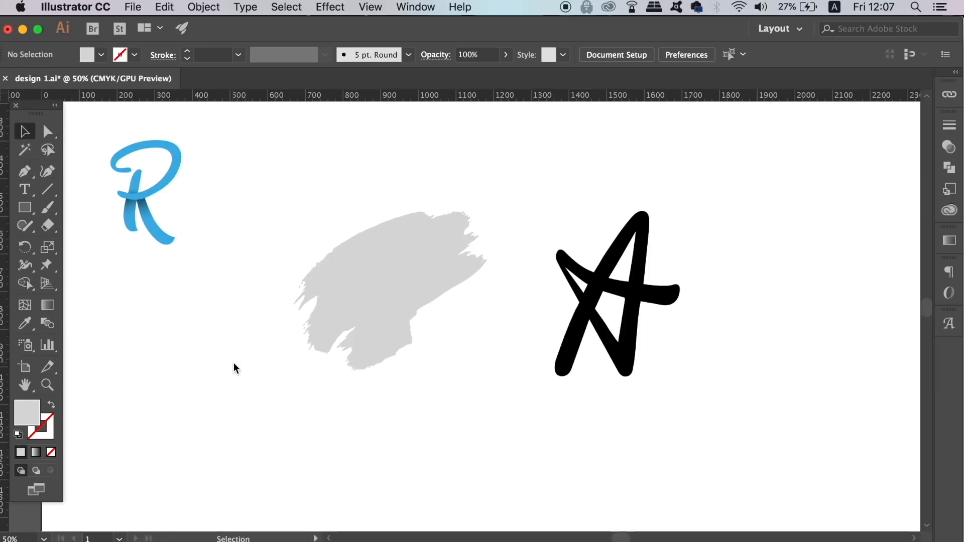
Copy the grey brush-stroke group in the design 1.ai document.
left_click(370, 277)
key("a")
key("v")
key("super+c")
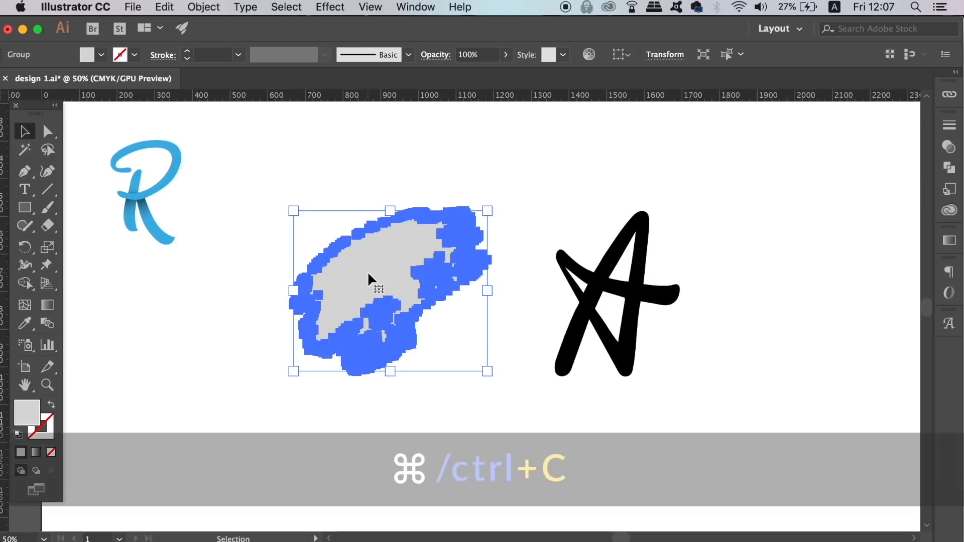
Create an empty clipping opacity mask on the black letter A.
left_click(646, 301)
left_click(641, 316)
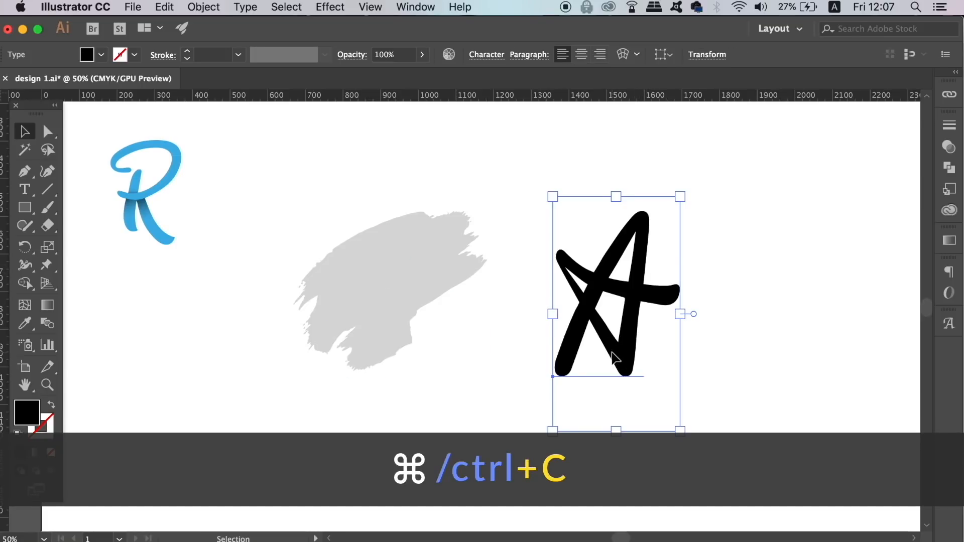
left_click(950, 148)
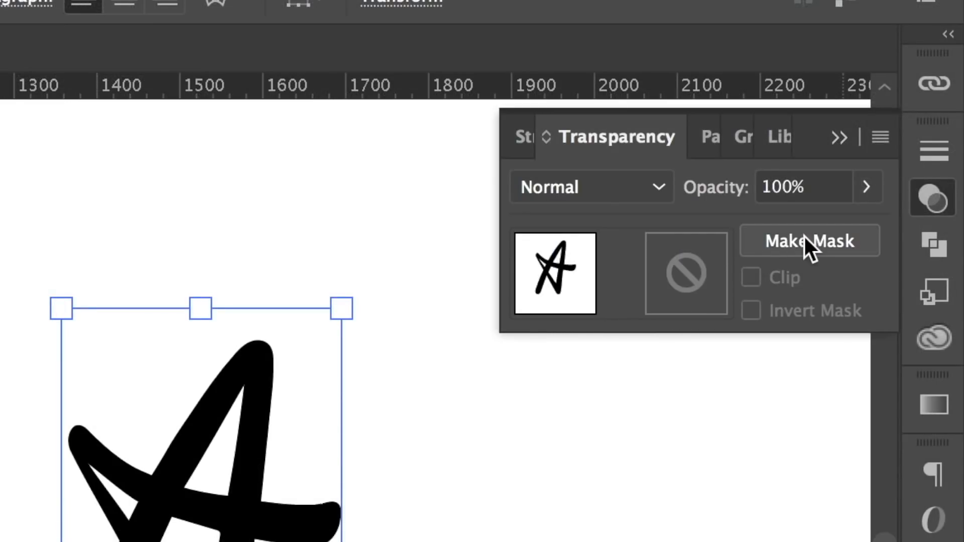
left_click(803, 241)
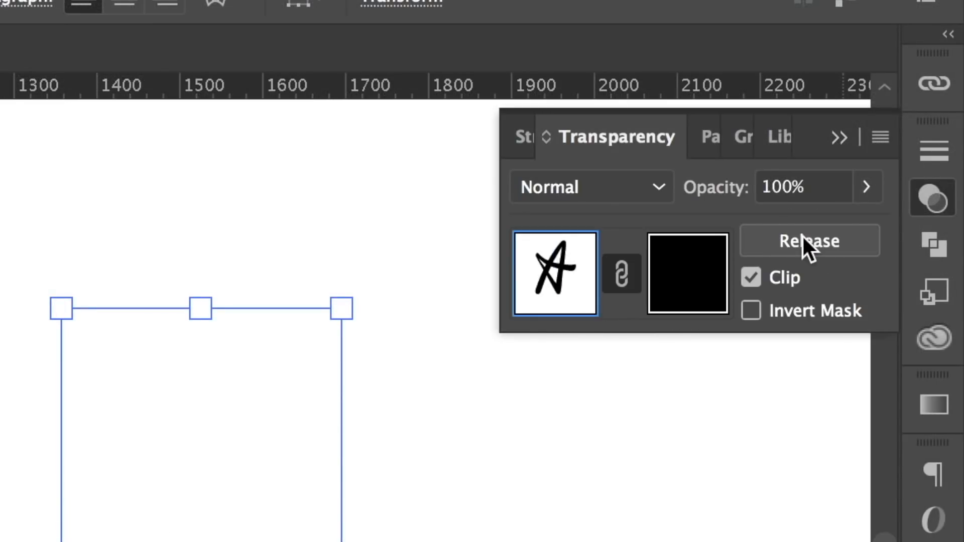
Paste the brush-stroke group into the A's opacity mask and position it over the letter.
left_click(679, 301)
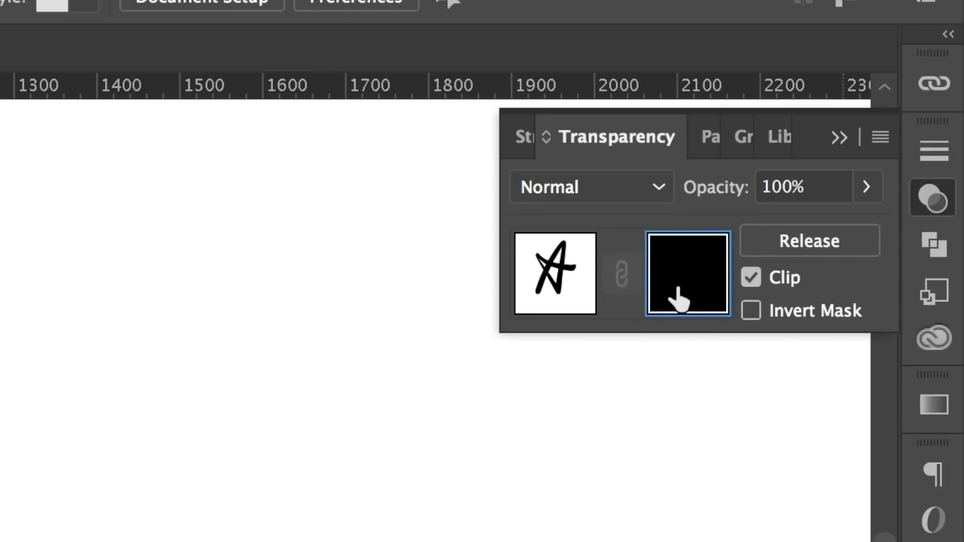
key("ctrl+v")
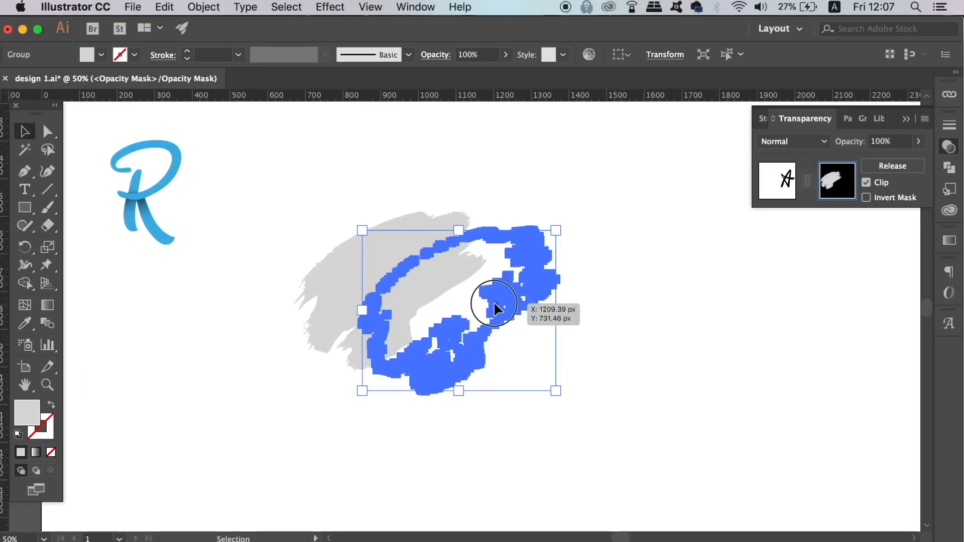
left_click_drag(493, 302, 644, 285)
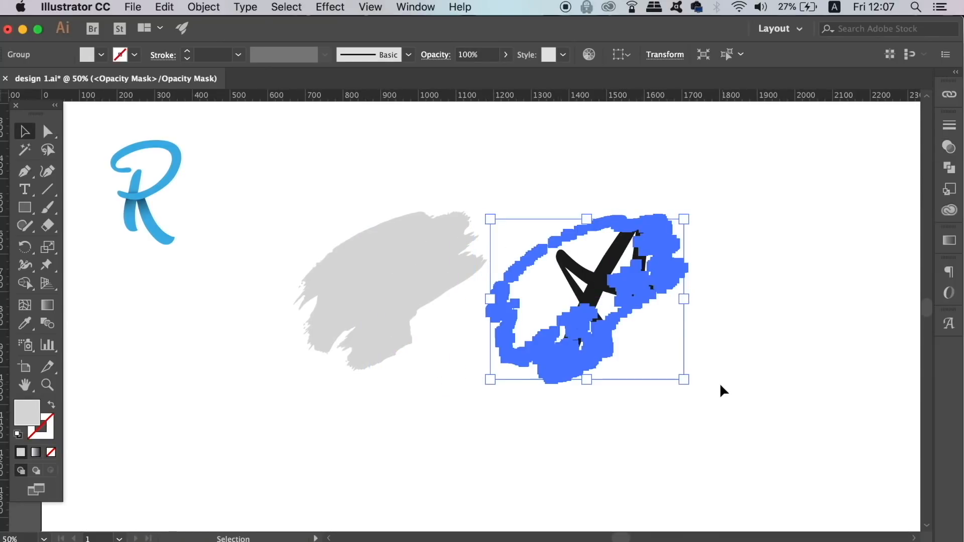
Rotate and reposition the brush-stroke group in the A's opacity mask, and return to editing the letter artwork.
left_click_drag(690, 384, 682, 417)
mouse_move(556, 339)
left_mouse_down()
mouse_move(580, 338)
mouse_move(572, 357)
left_mouse_up()
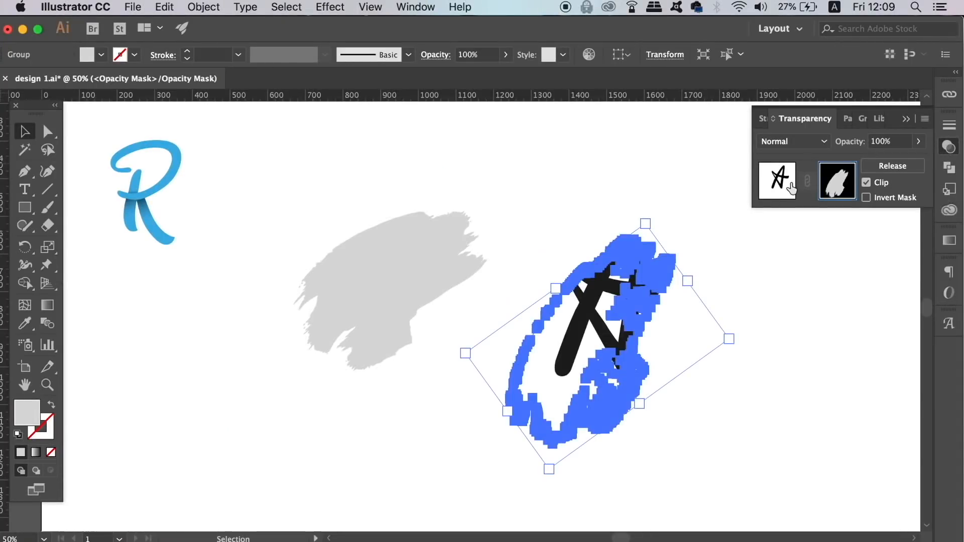
left_click(791, 187)
left_click(792, 331)
Replace the masked letter A with the letter S, trying C on the way.
left_click(631, 335)
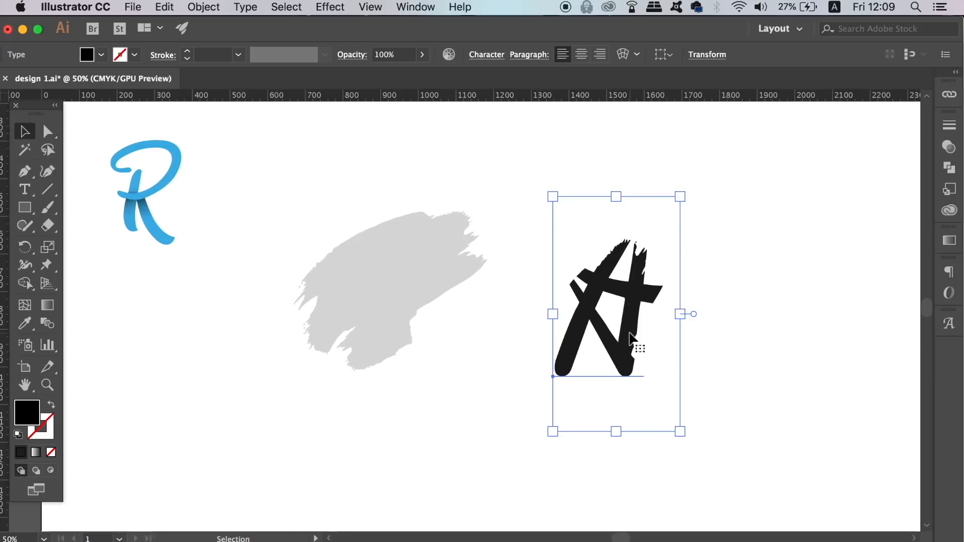
left_click(25, 190)
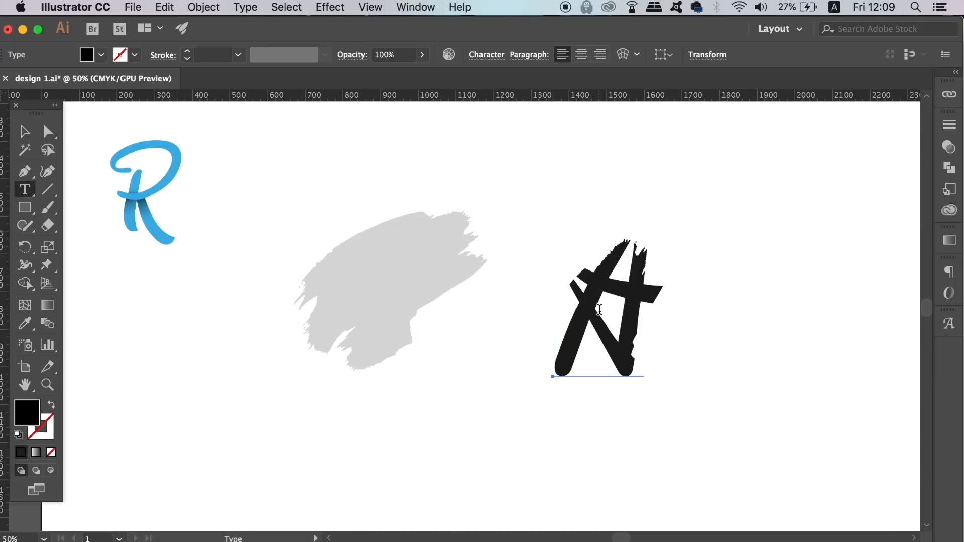
left_click_drag(599, 309, 572, 323)
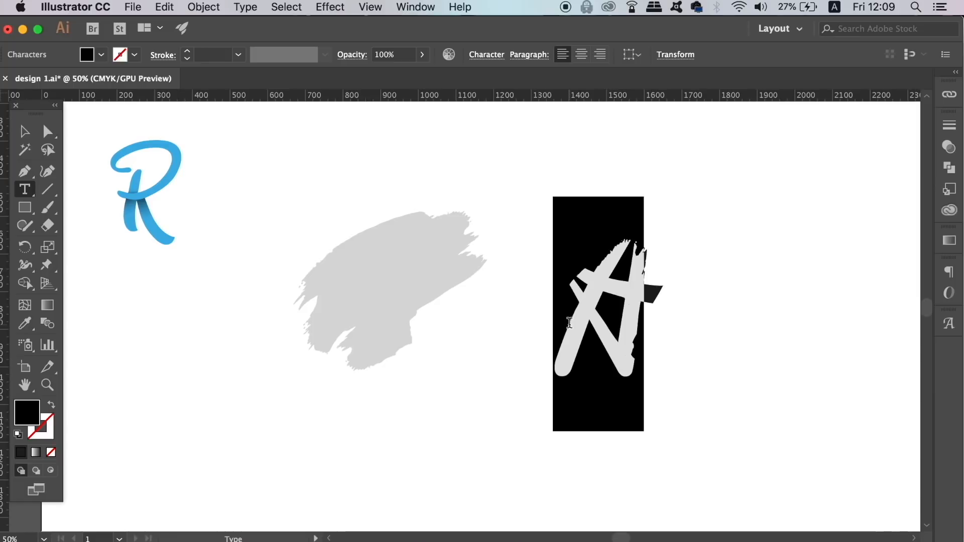
type("I")
key("BackSpace")
type("C")
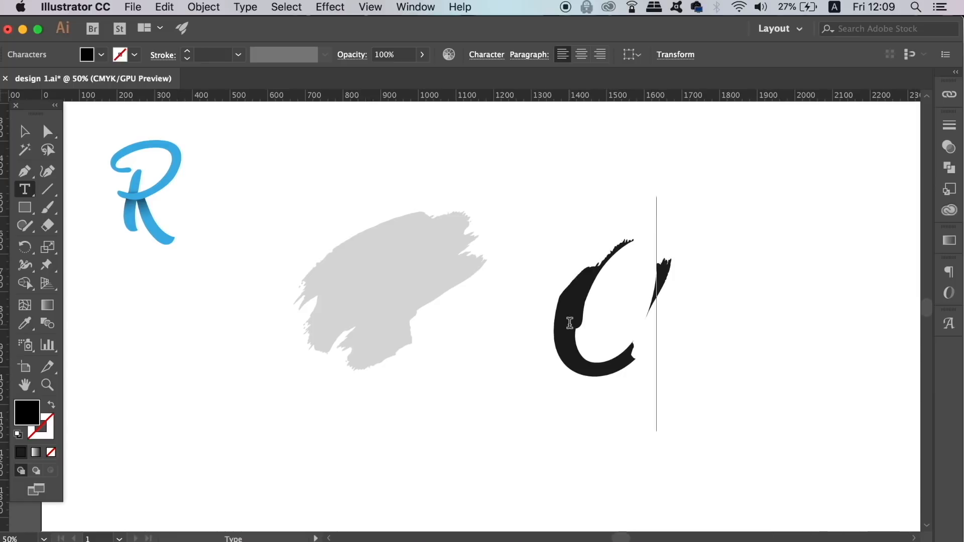
key("BackSpace")
type("S")
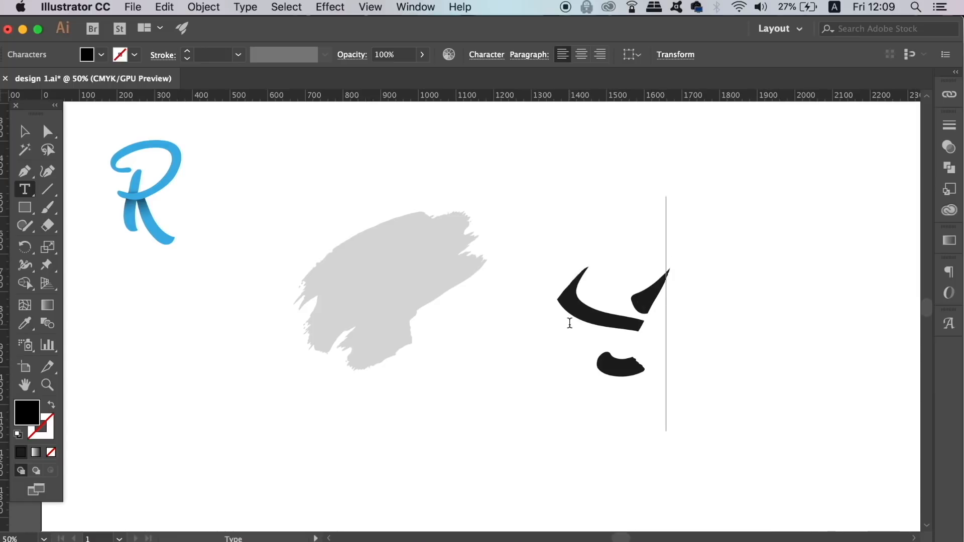
Resize and shift the brush-stroke group in the opacity mask so its ragged edges cut into the S's lower curves.
left_click(25, 131)
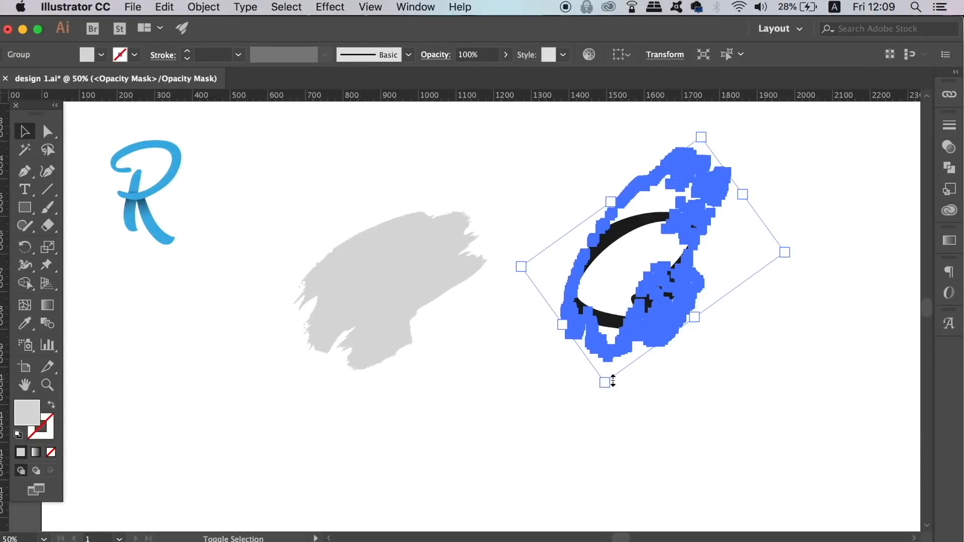
left_click_drag(613, 382, 609, 450)
left_click(742, 459)
left_click_drag(674, 348, 685, 344)
left_click_drag(820, 274, 811, 233)
left_click_drag(710, 352, 702, 329)
left_click(792, 406)
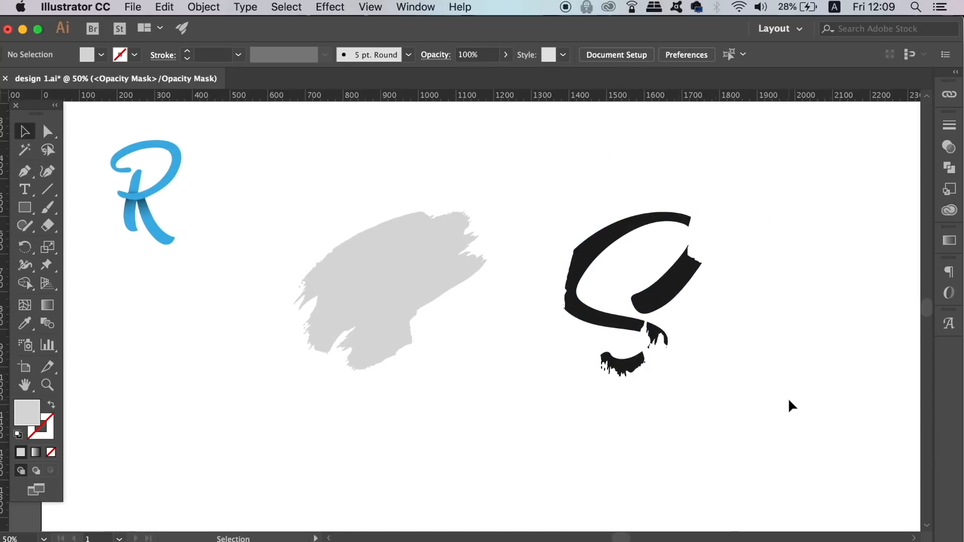
Enlarge the mask's brush-stroke group, turn it around and place its rough edges across the S's upper curve.
left_click(695, 317)
left_click_drag(794, 206, 867, 200)
left_click_drag(733, 304, 694, 287)
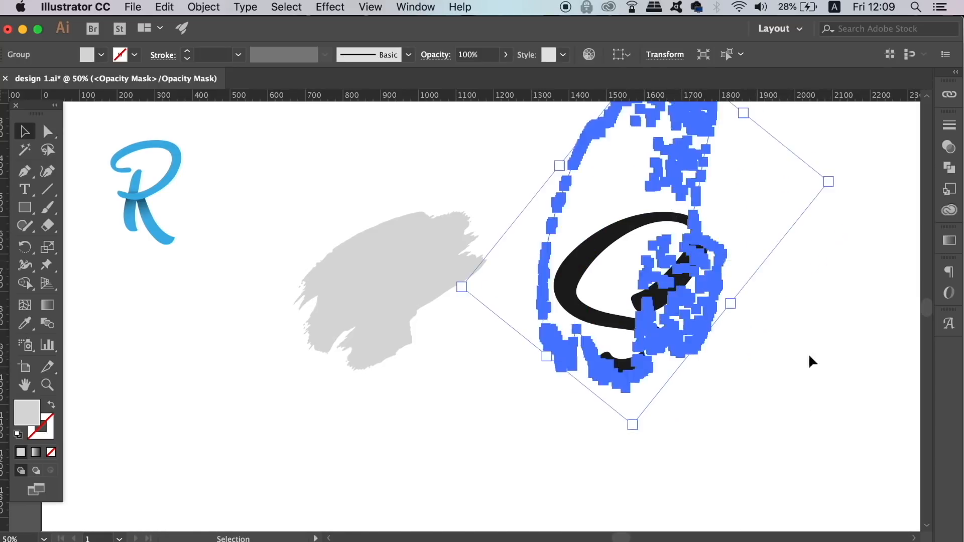
left_click(810, 355)
left_click(693, 241)
left_click_drag(456, 279, 831, 198)
left_click_drag(675, 241, 646, 348)
left_click(836, 314)
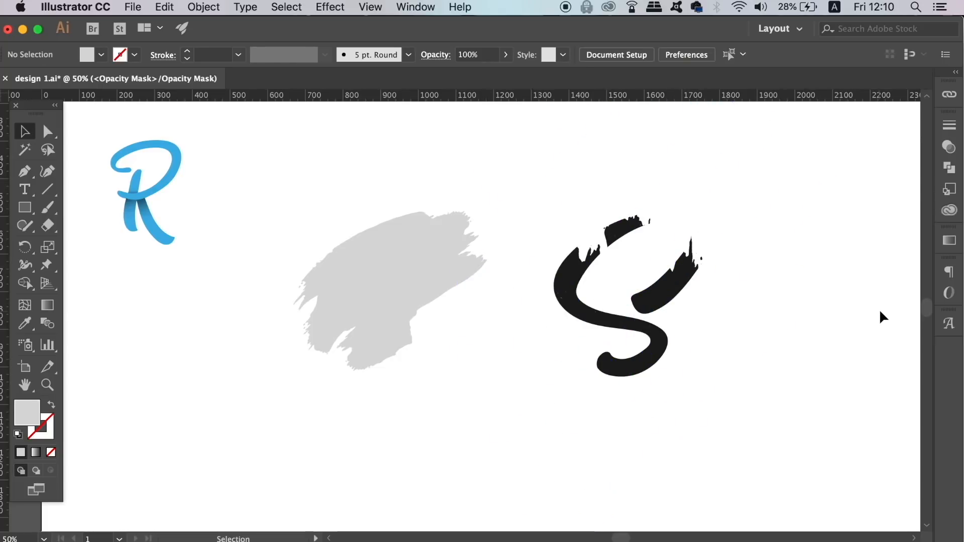
key("super+equal")
key("super+equal")
key("super+equal")
key("super+equal")
left_click_drag(827, 258, 410, 277)
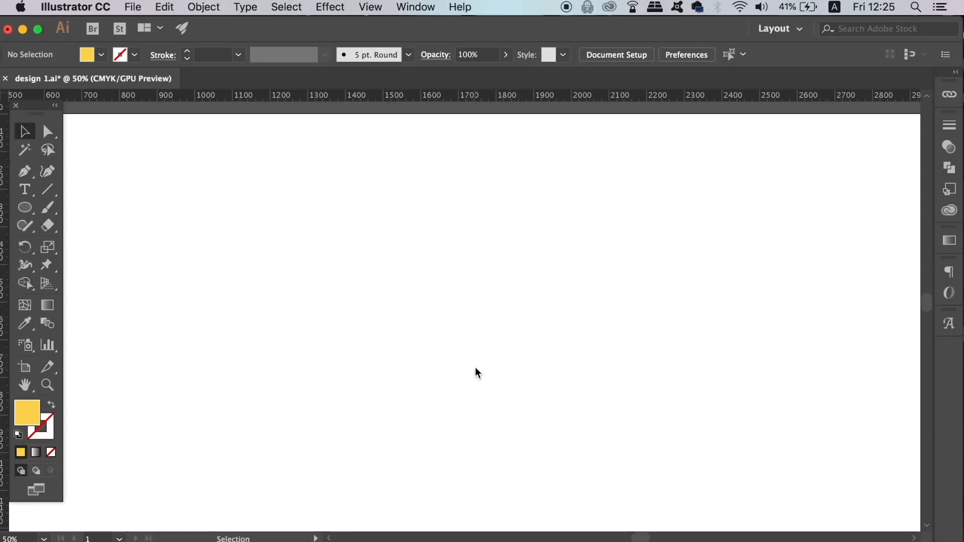
Draw a yellow circle on the empty part of the artboard and reposition it.
key("l")
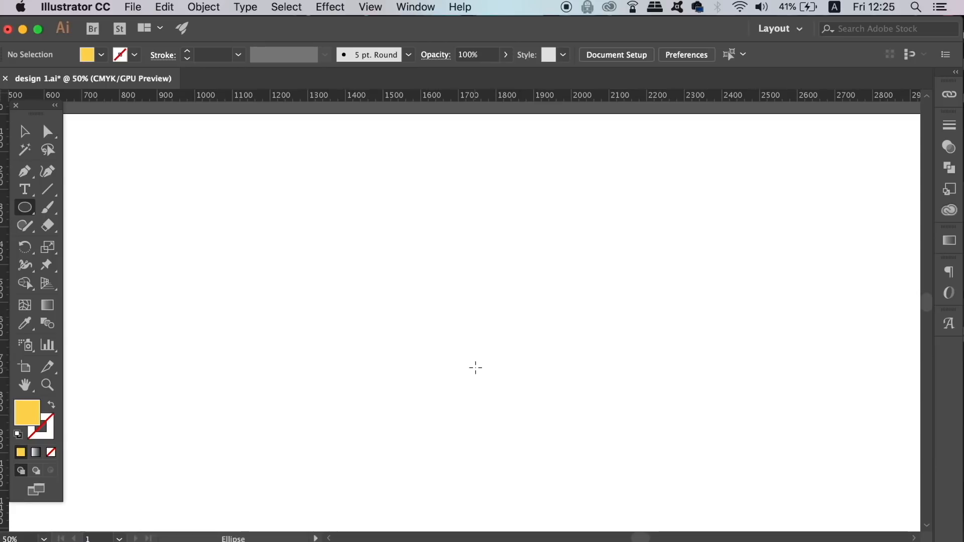
left_click_drag(307, 206, 524, 322)
key("v")
left_click(232, 247)
left_click_drag(375, 292, 390, 254)
Copy the yellow circle and paste the copy in front, exactly over the original.
key("super+c")
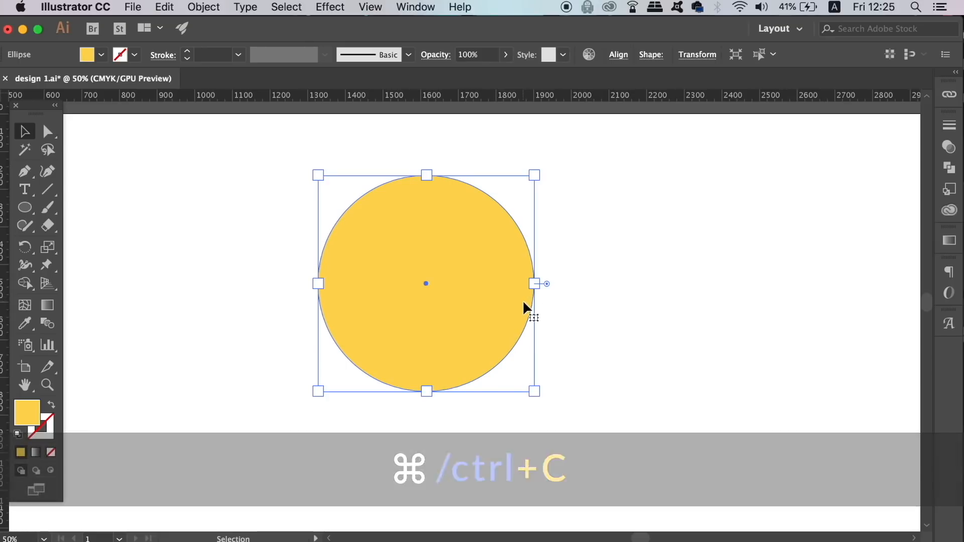
key("super+minus")
key("super+minus")
left_click(517, 305)
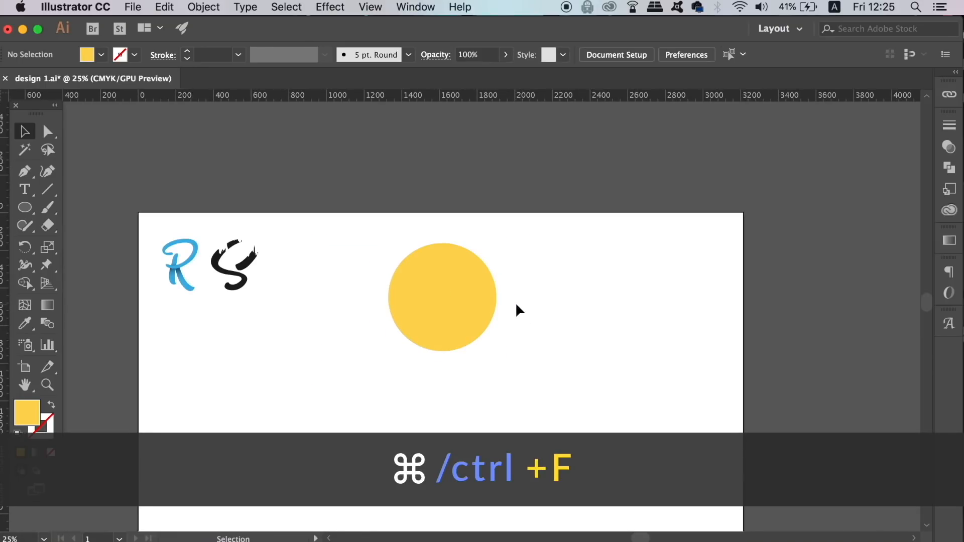
Draw a larger yellow circle about twice the diameter and centre it over the upper part of the small circle.
key("super+equal")
left_click(29, 208)
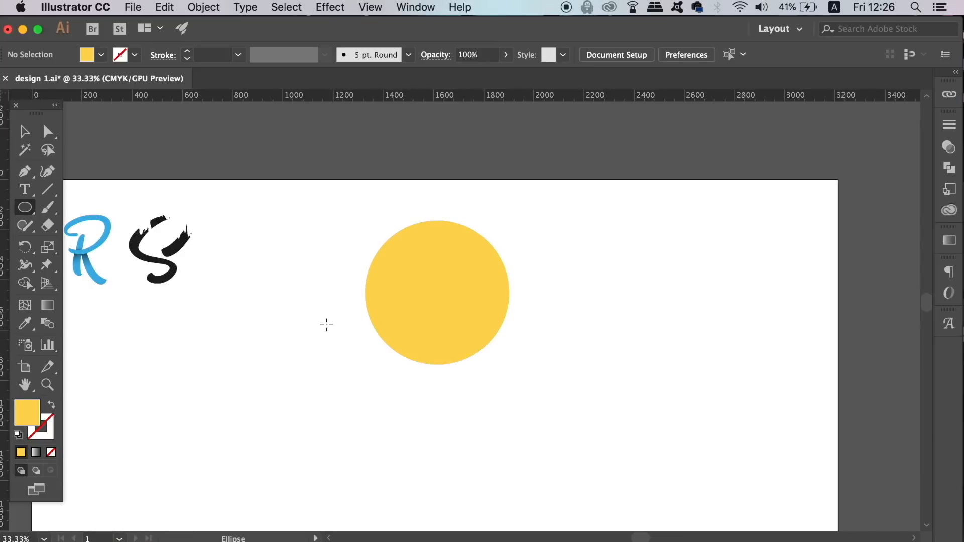
left_click_drag(472, 302, 622, 302)
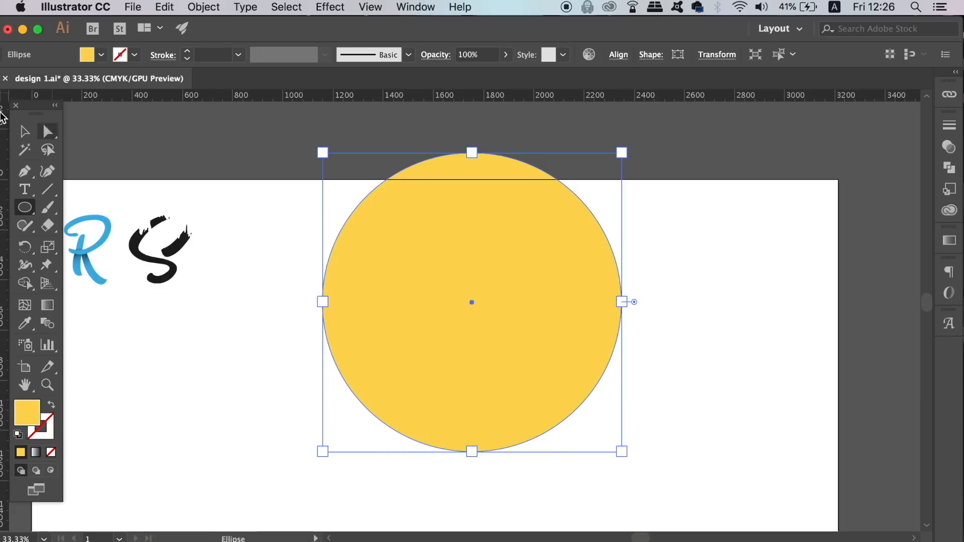
left_click(24, 132)
left_click_drag(529, 291, 496, 257)
Subtract the large circle from the upper small circle with Minus Front, keeping the remaining piece in place.
left_click(473, 403, "shift")
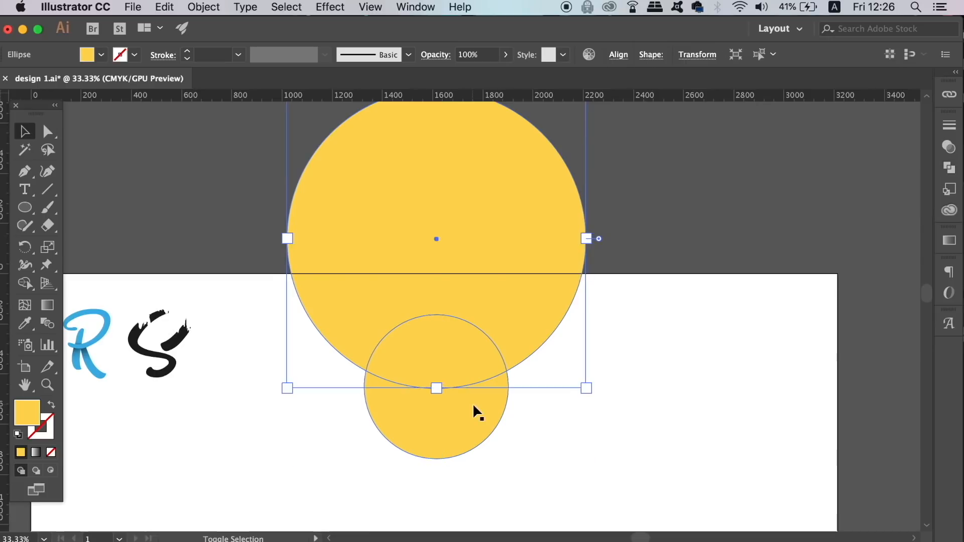
left_click(474, 405, "shift")
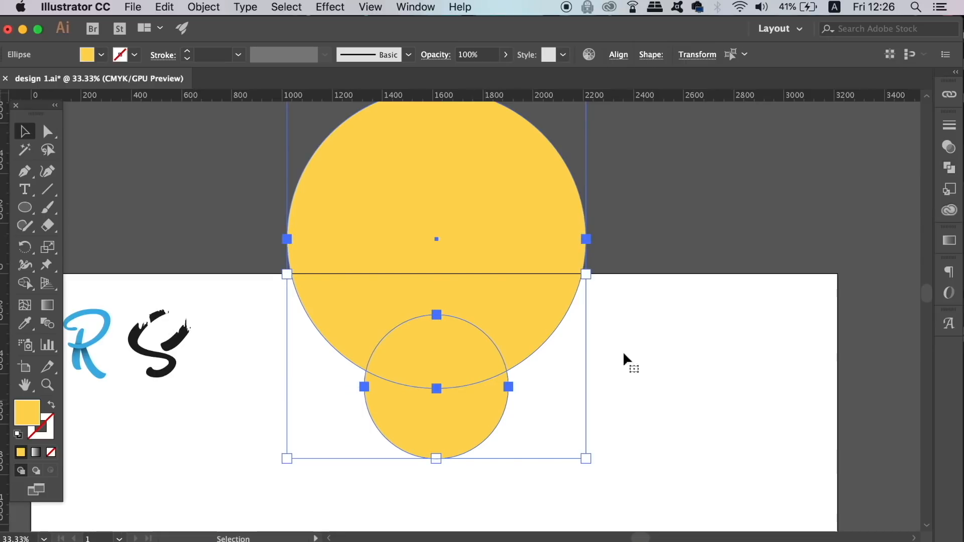
left_click(948, 170)
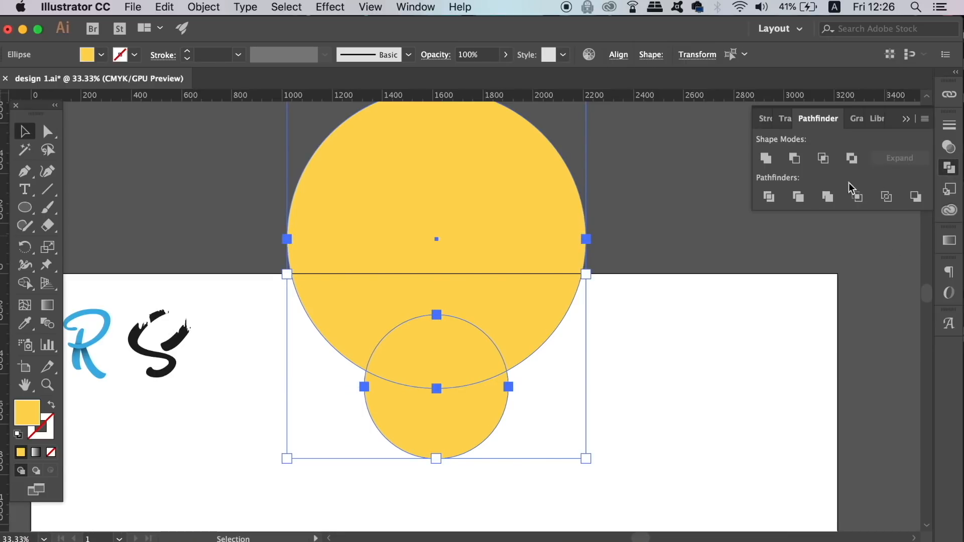
left_click(804, 165)
left_click(709, 300)
left_click_drag(471, 432, 628, 264)
key("super+z")
Try the Overlay, Soft Light and Hard Light blending modes on the cut lower piece of the circle.
key("super+equal")
key("super+equal")
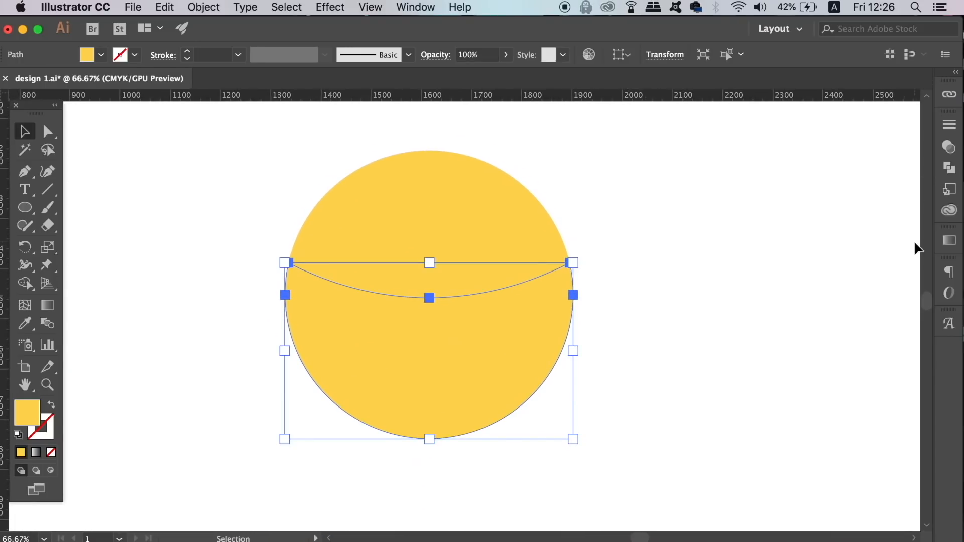
left_click(950, 149)
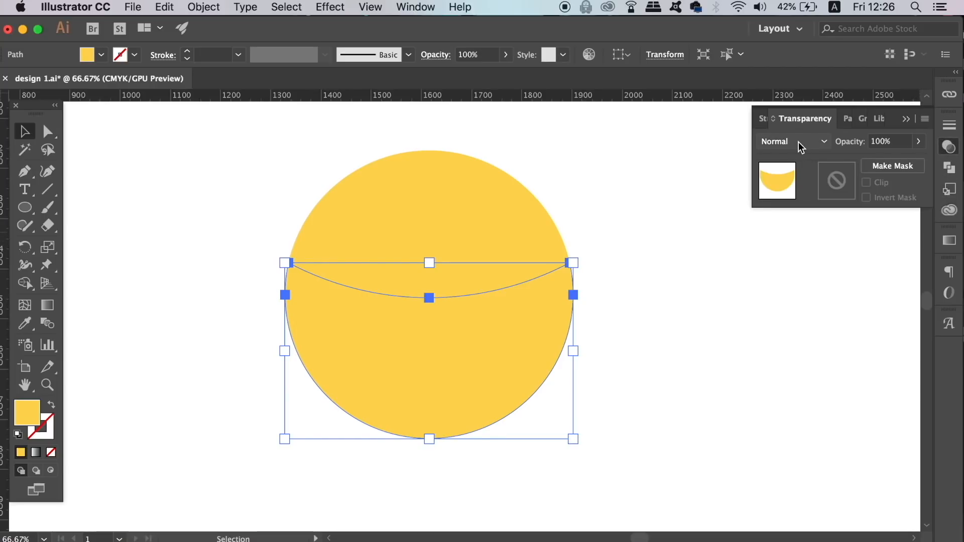
left_click(811, 142)
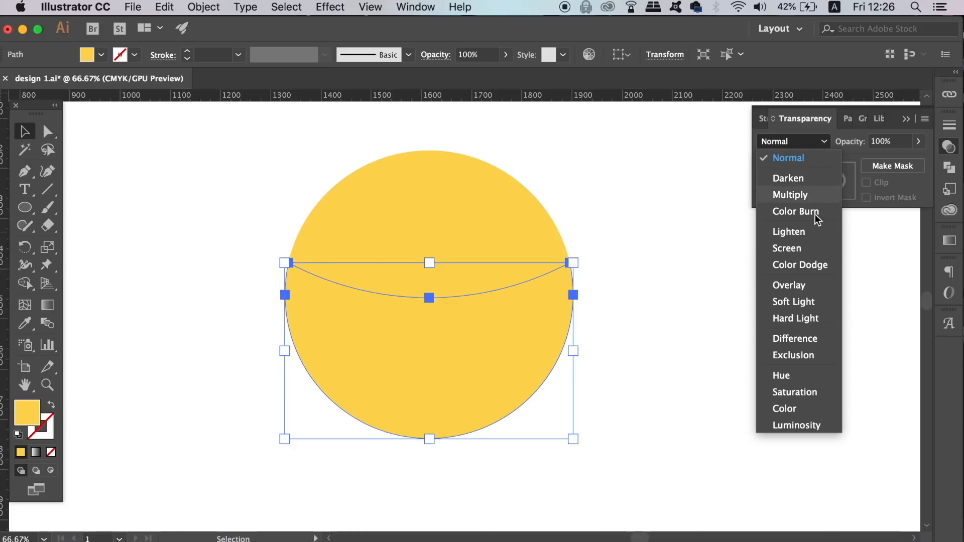
left_click(813, 142)
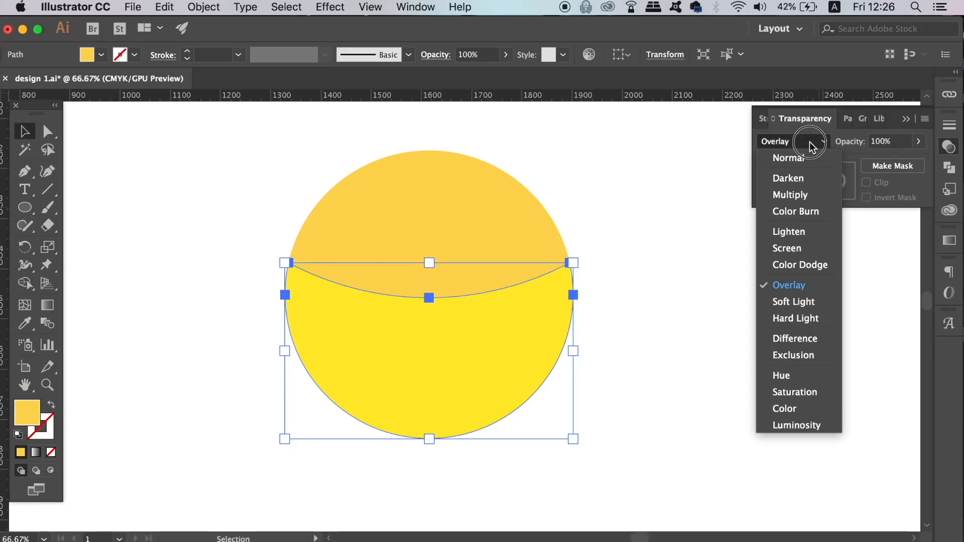
left_click(802, 303)
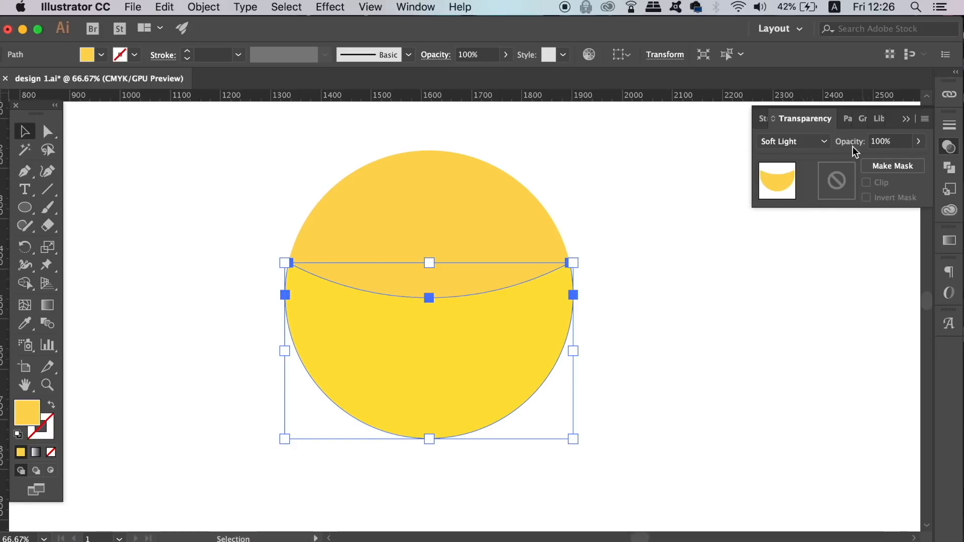
left_click(824, 142)
left_click(812, 322)
left_click(810, 142)
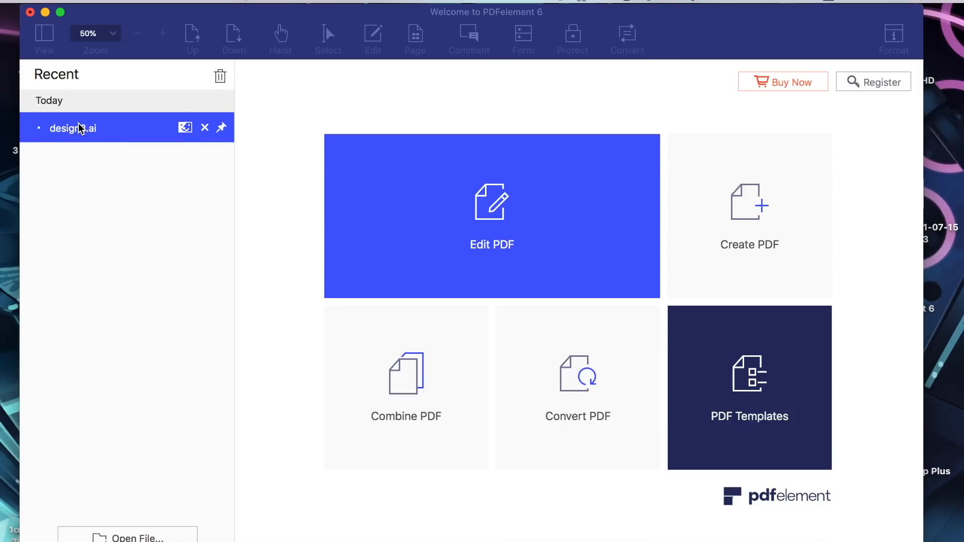
Switch to PDFelement, open the design2 file, inspect the logo at 100% zoom and return to 50%.
left_click(106, 128)
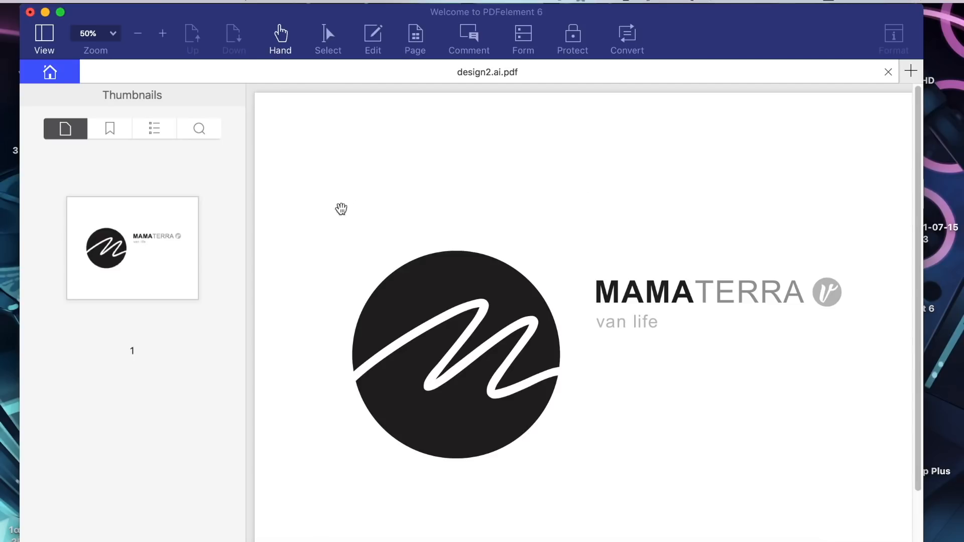
left_click(113, 34)
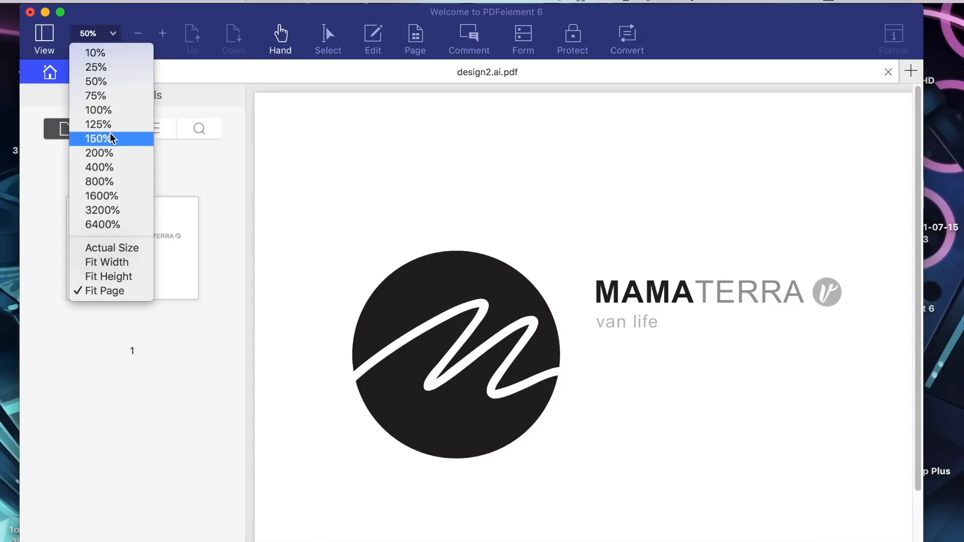
left_click(113, 110)
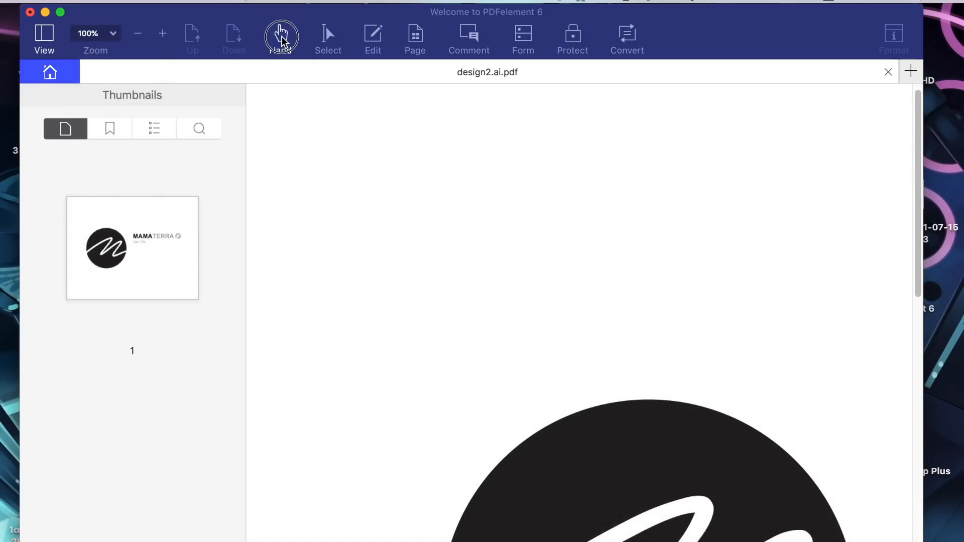
left_click_drag(626, 280, 501, 93)
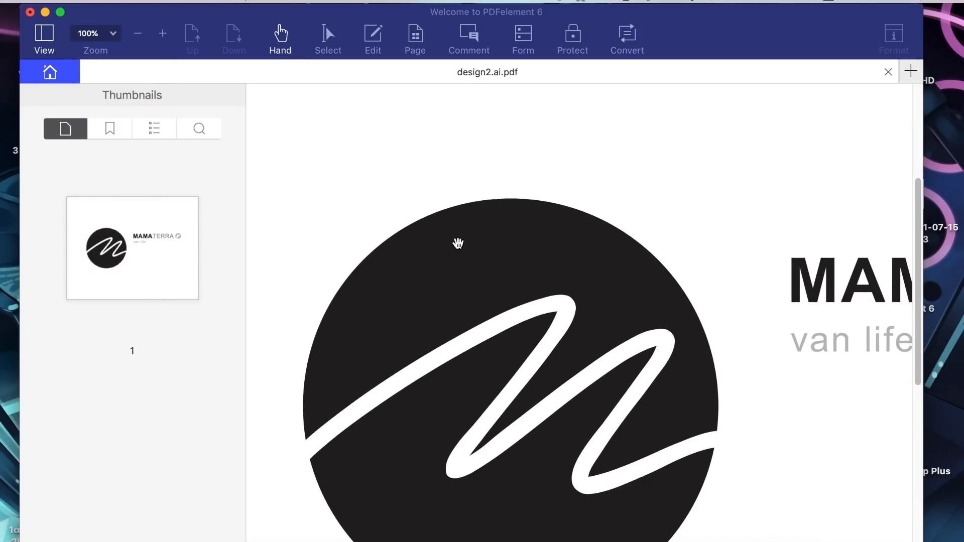
left_click(112, 33)
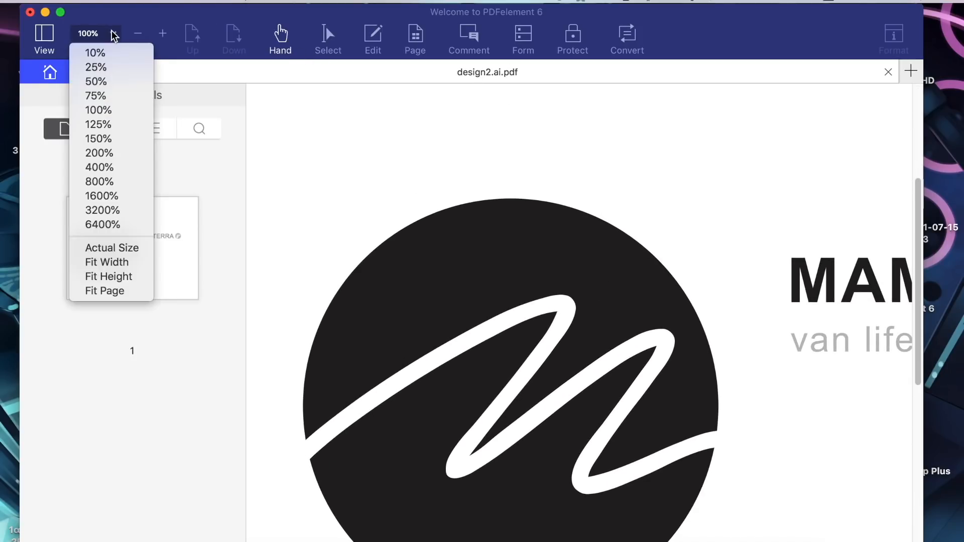
left_click(127, 81)
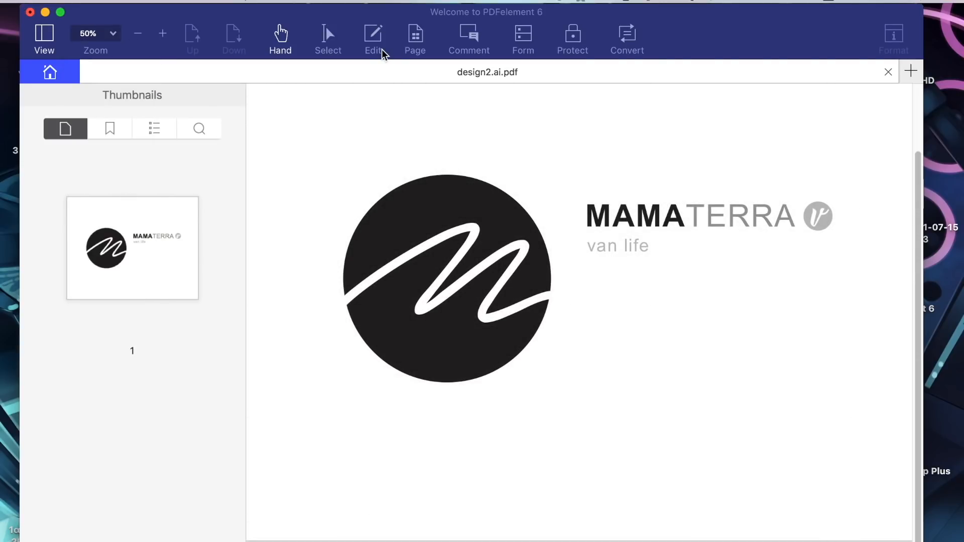
Enter edit mode, select the MAMA text and choose the Arial Hebrew font for it.
left_click(381, 37)
left_click(659, 221)
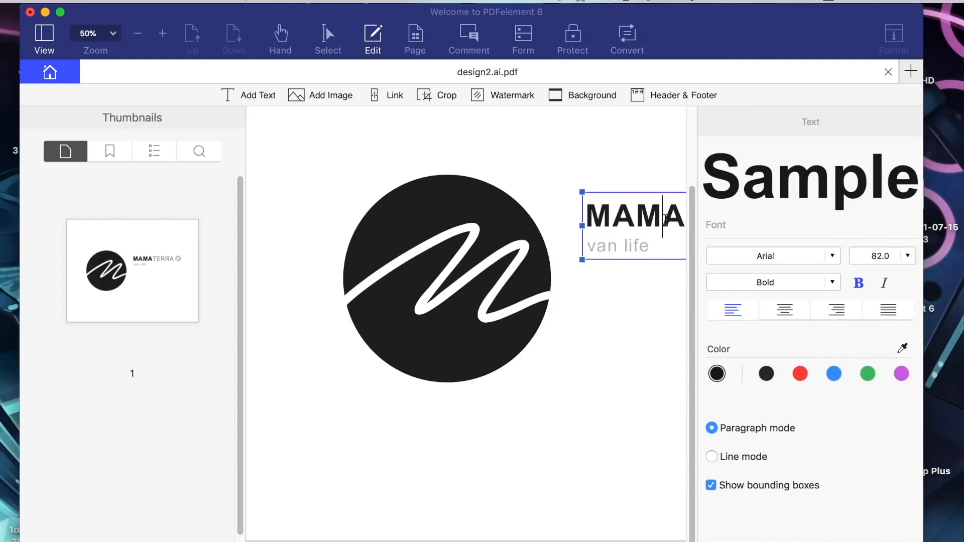
left_click_drag(679, 215, 555, 215)
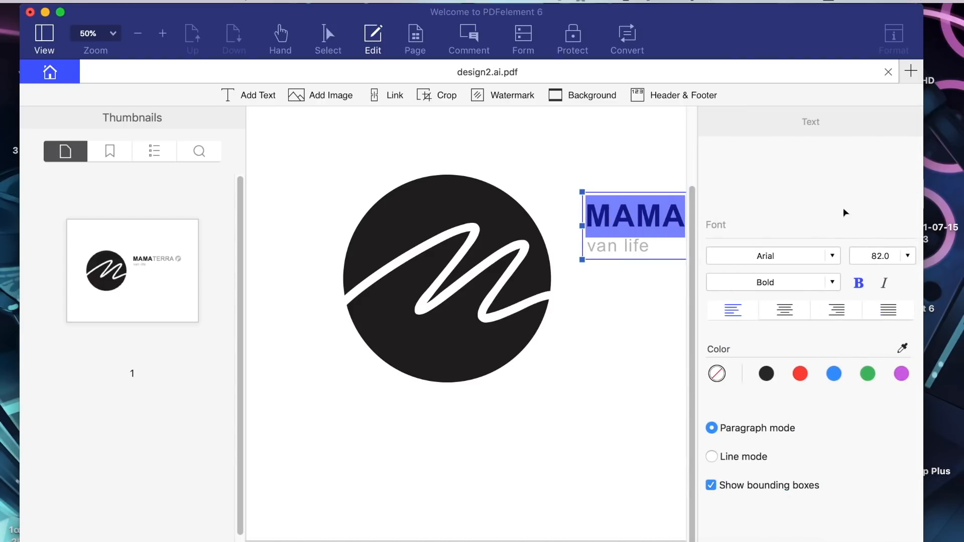
left_click(833, 257)
scroll(829, 402, "down", 3)
scroll(854, 402, "down", 10)
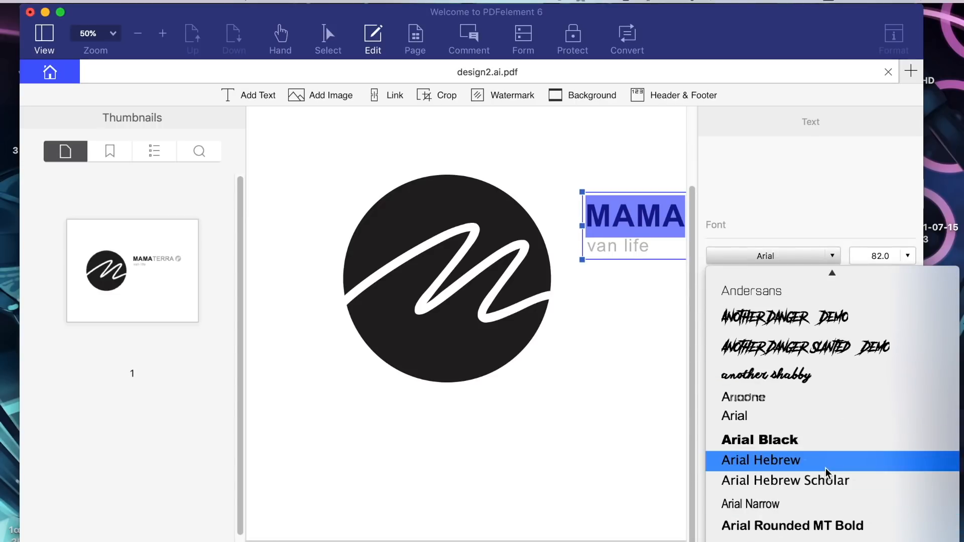
left_click(828, 460)
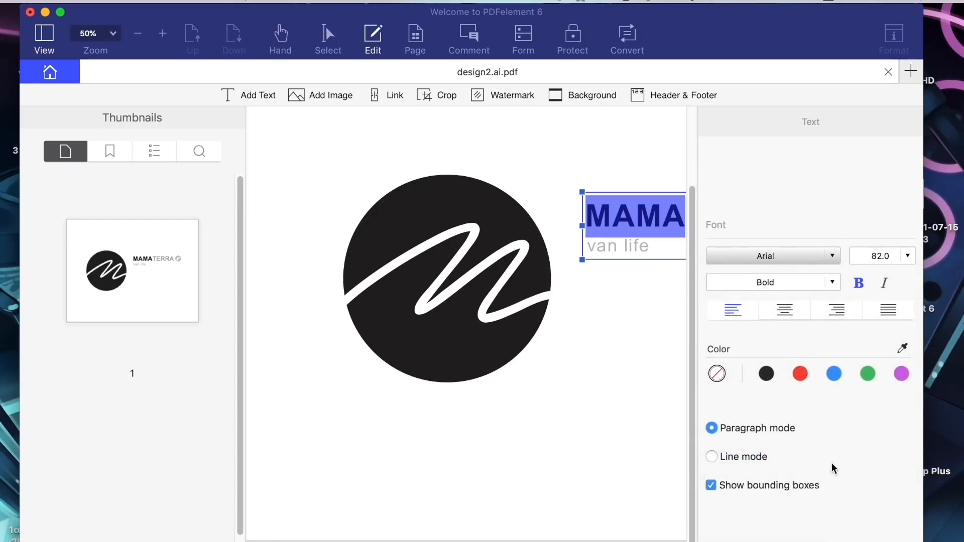
Reselect the word MAMA in the logo text, try red on it and set its color to blue.
left_click(655, 217)
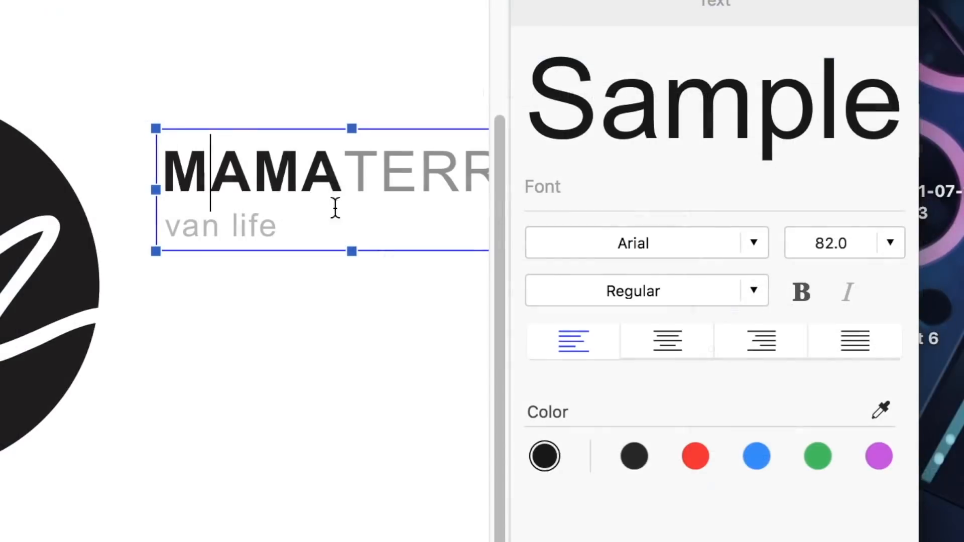
left_click_drag(606, 215, 549, 215)
left_click_drag(242, 168, 133, 168)
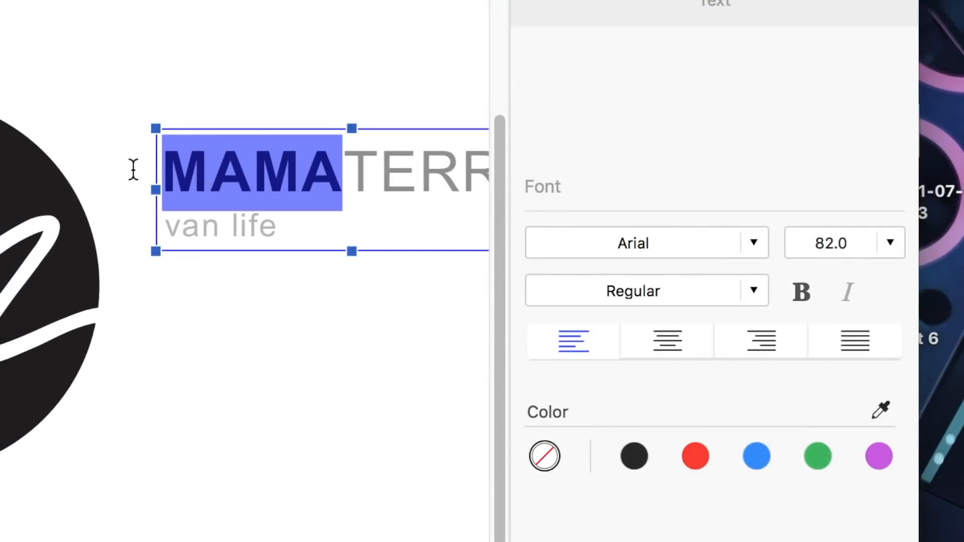
left_click(697, 458)
left_click(757, 461)
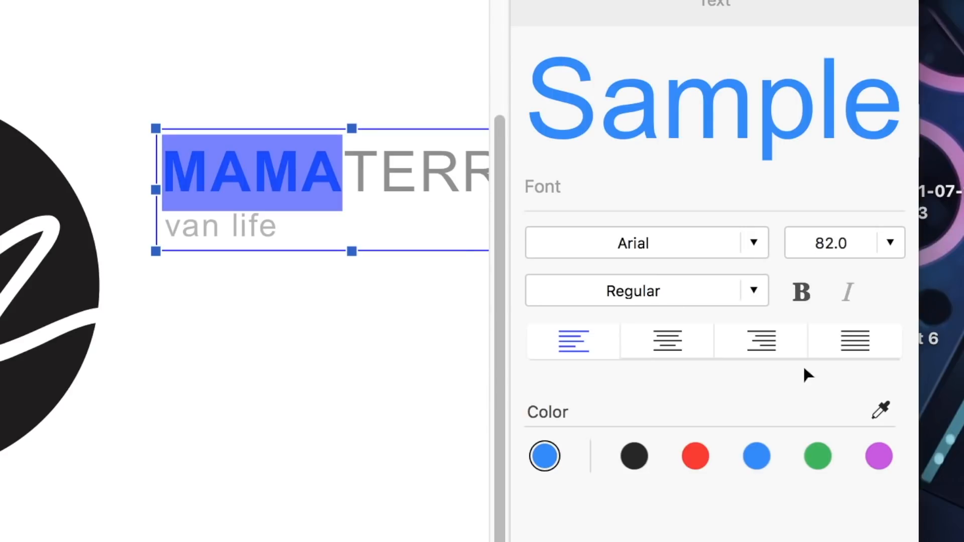
left_click(456, 211)
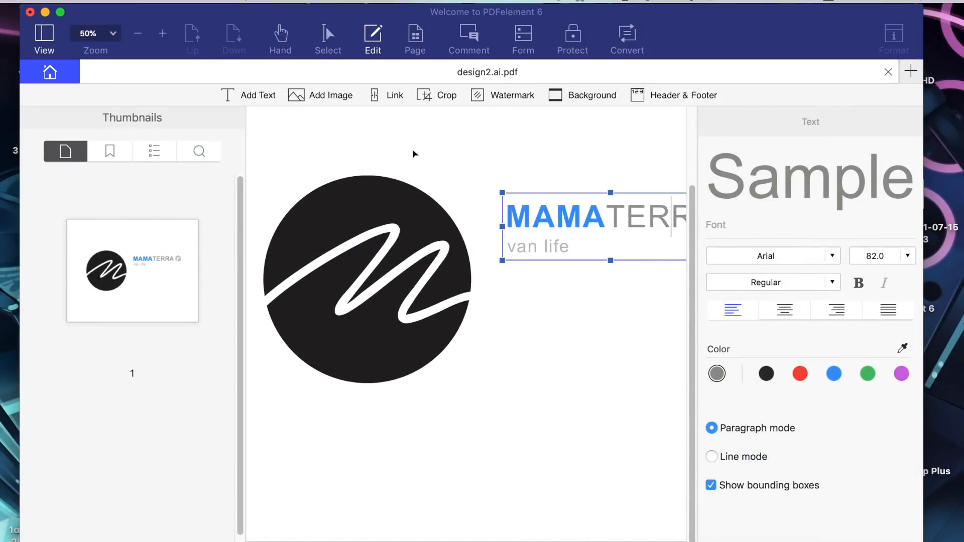
Try moving the separate pieces of the circular logo in edit mode, undoing each move and deselecting at the end.
left_click(289, 48)
left_click_drag(471, 166, 538, 198)
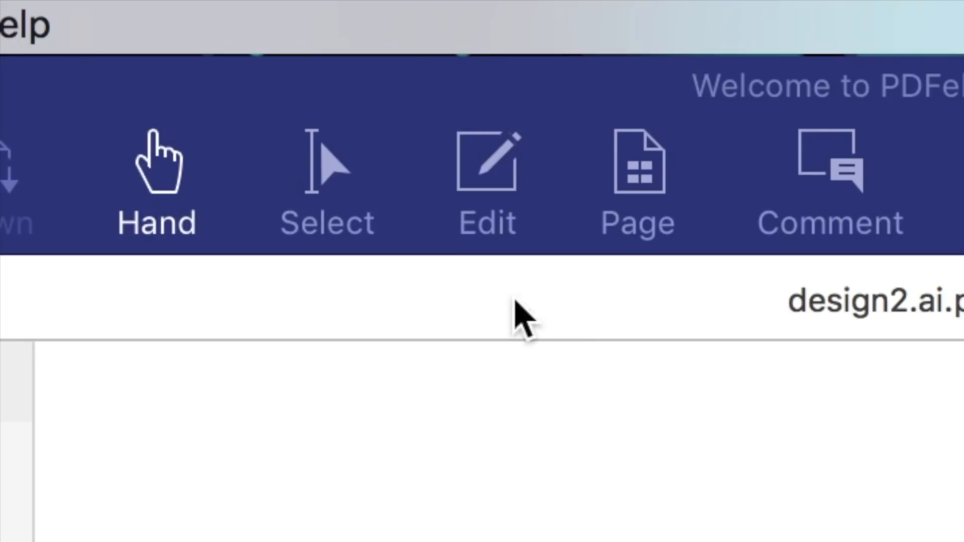
left_click(367, 38)
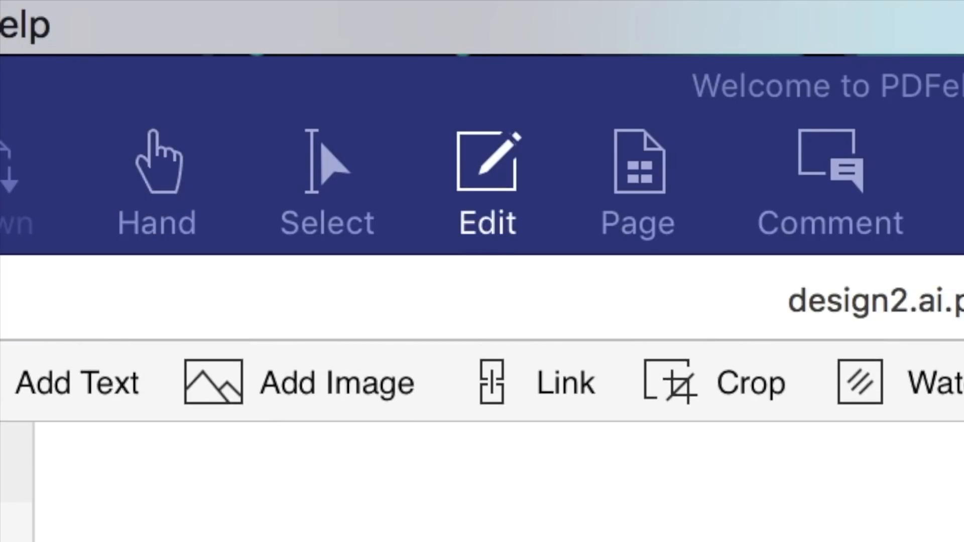
left_click(415, 222)
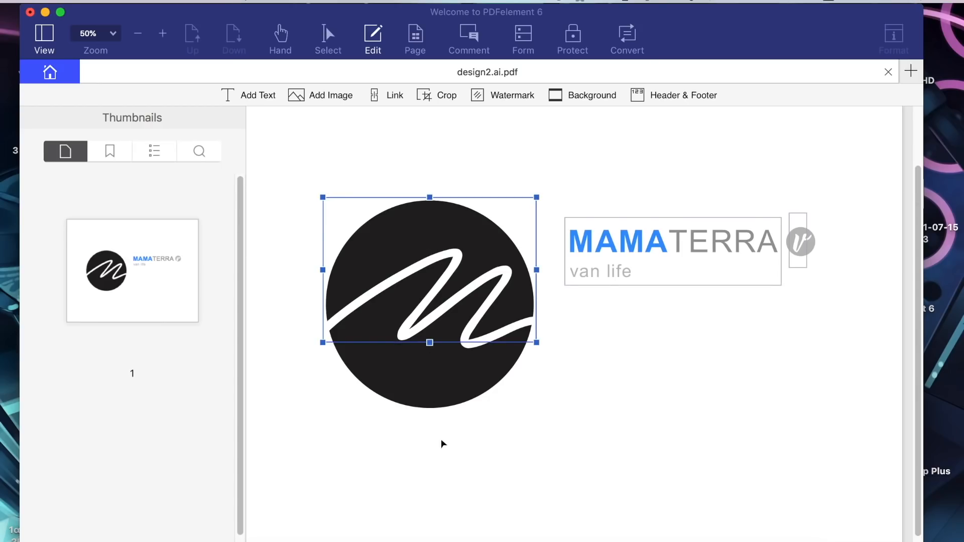
left_click_drag(490, 246, 561, 184)
key("super+z")
left_click_drag(491, 297, 493, 398)
key("super+z")
key("super+z")
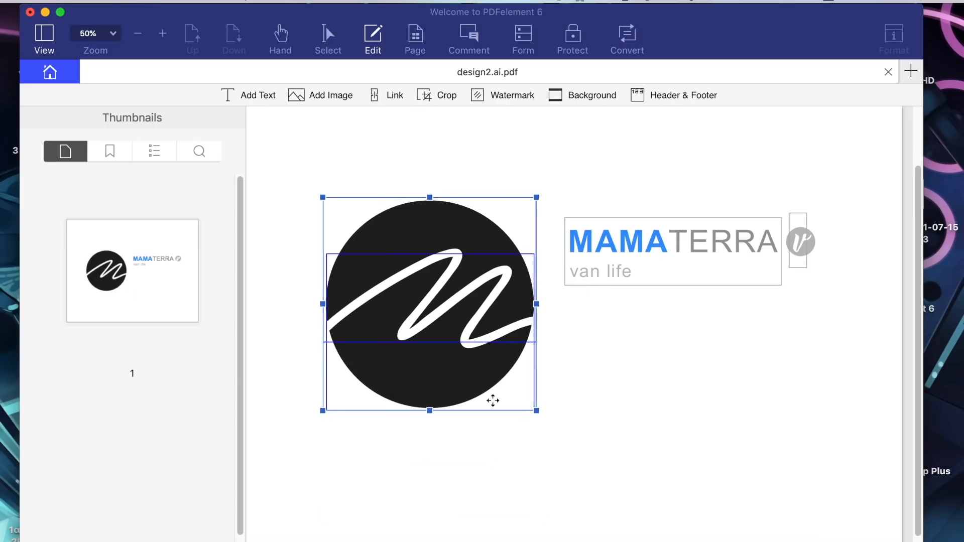
left_click(588, 401)
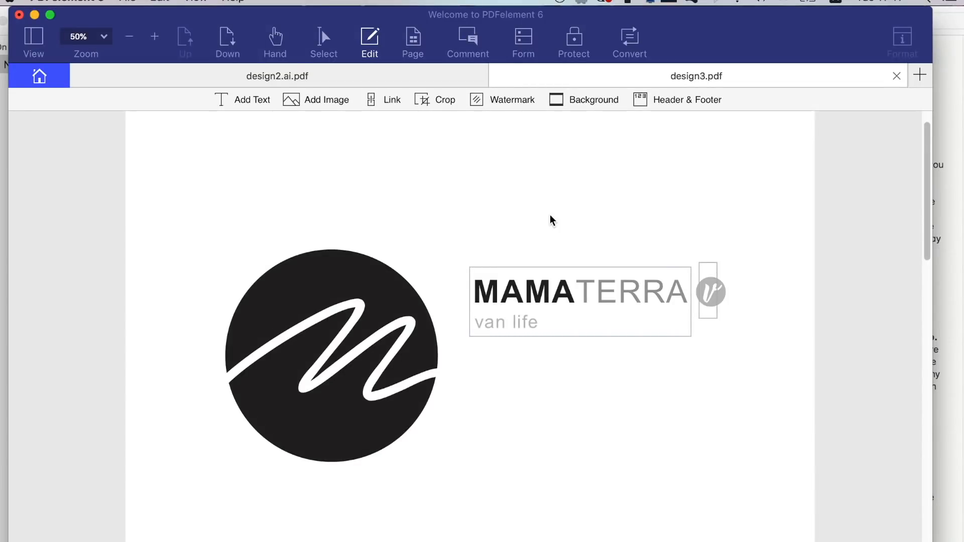
Look at the watermark options for design3.pdf and switch the document to page management mode.
left_click(502, 100)
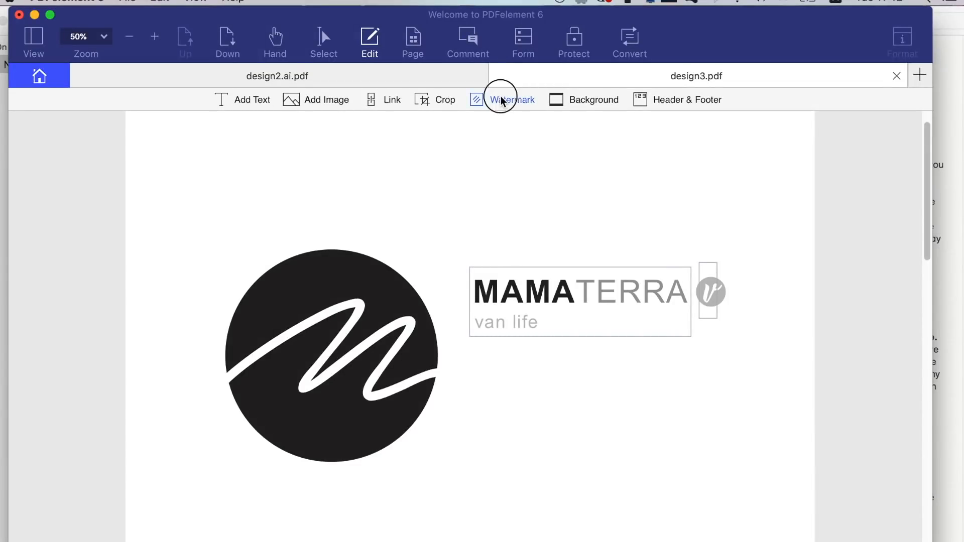
left_click(559, 143)
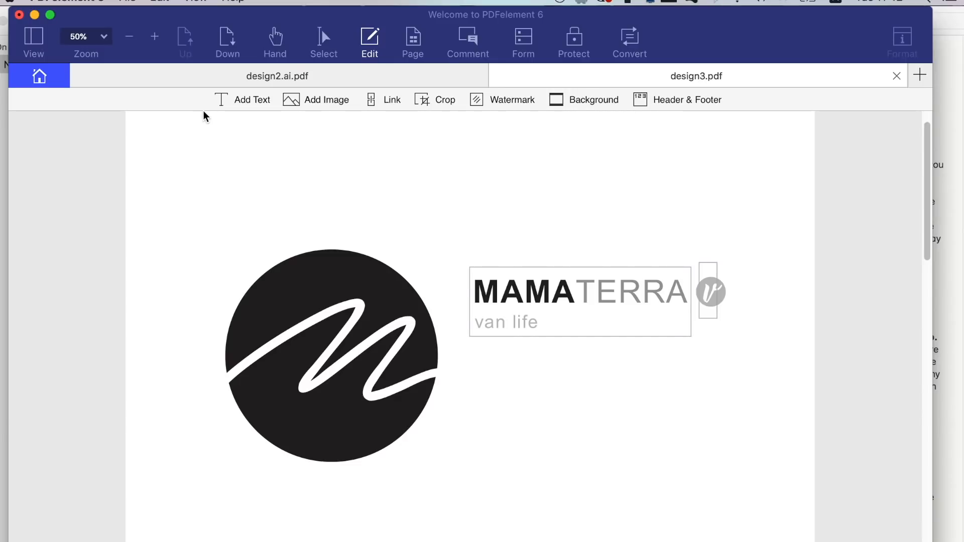
left_click(418, 45)
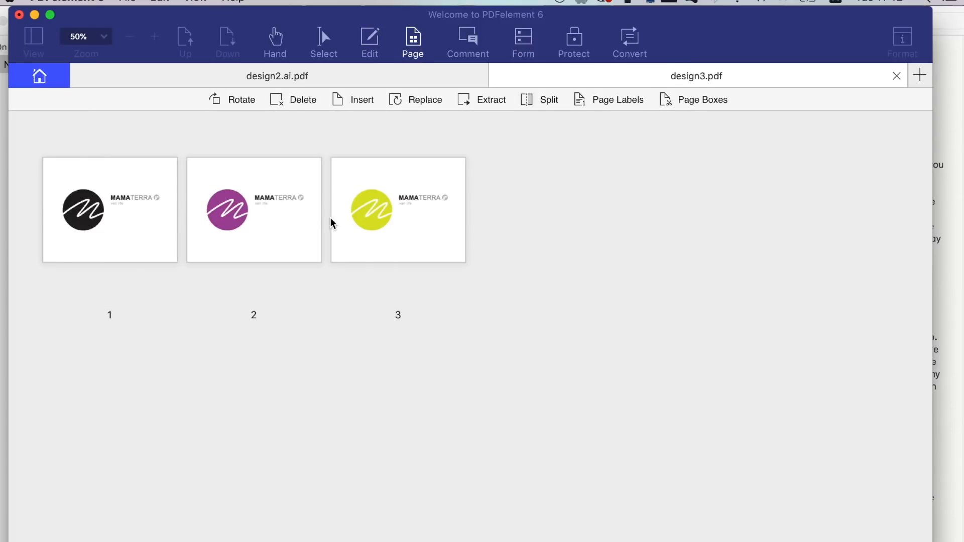
Try to rotate page 2 with the purple logo by 90° clockwise.
left_click(247, 226)
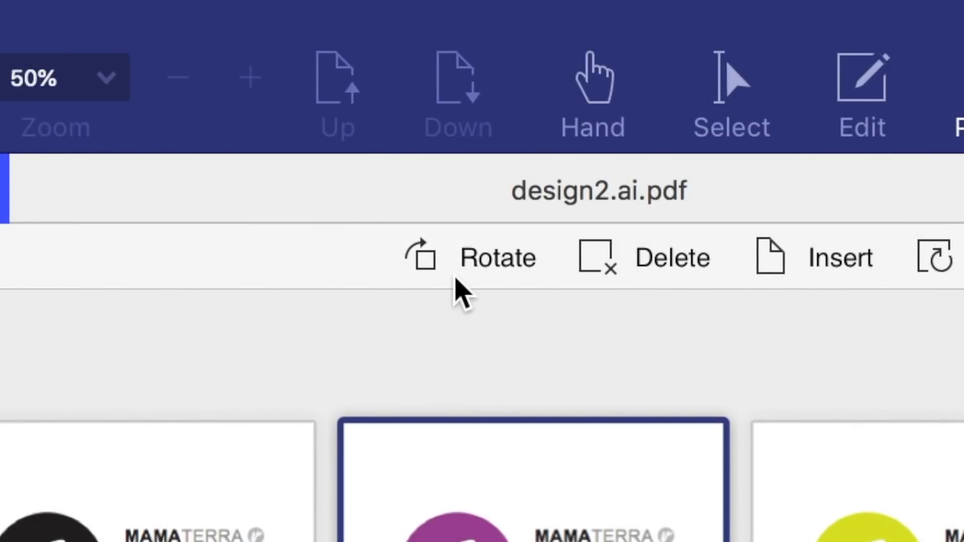
left_click(435, 266)
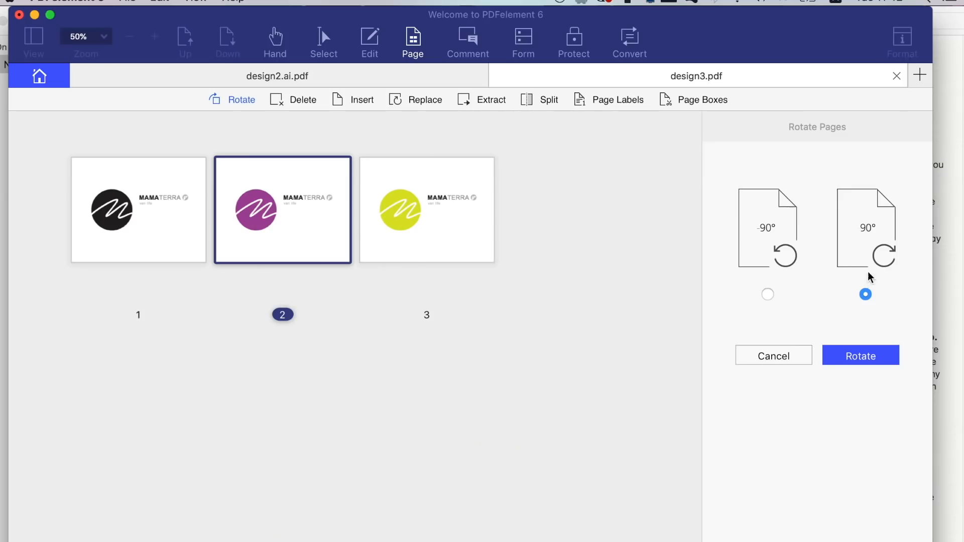
left_click(866, 360)
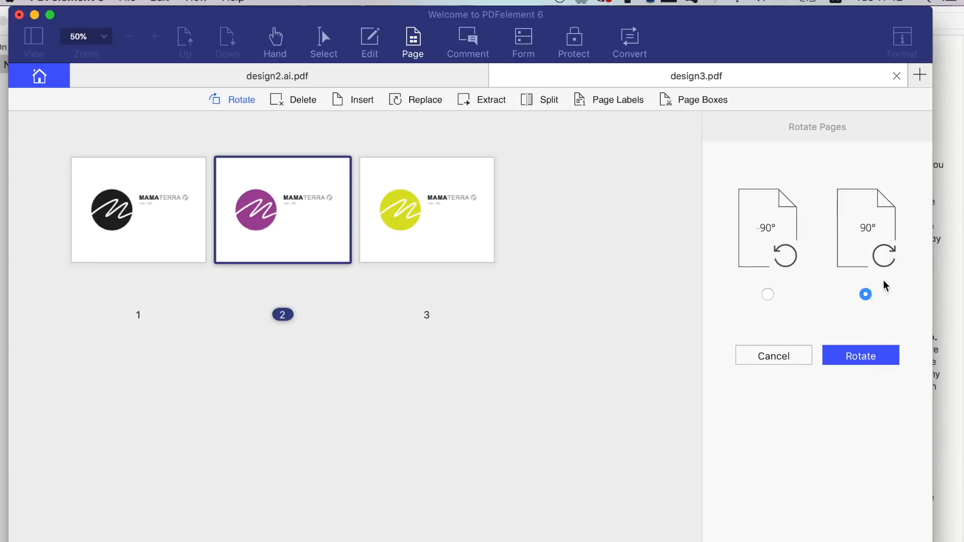
left_click(767, 356)
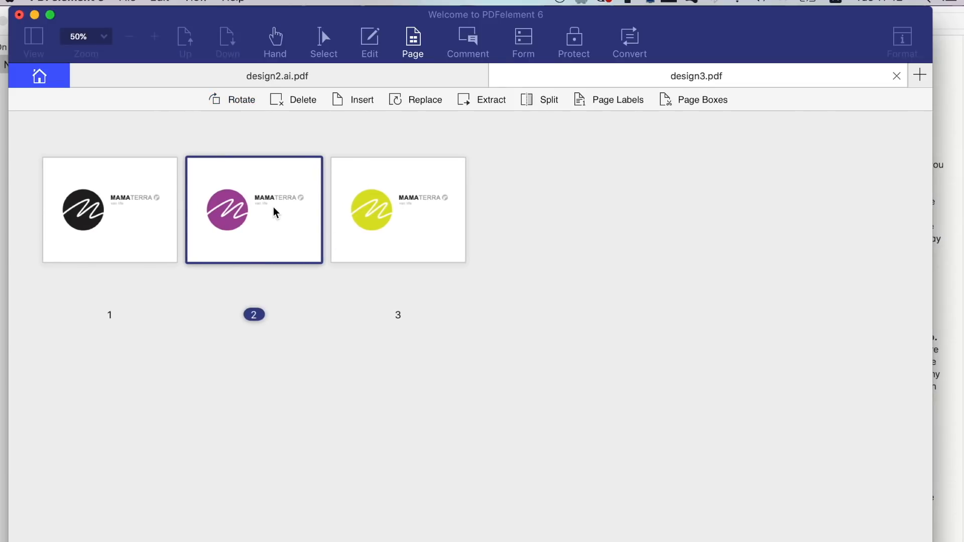
Reorder the pages so the yellow logo comes first, the purple one second and the black one last.
left_click_drag(253, 207, 453, 202)
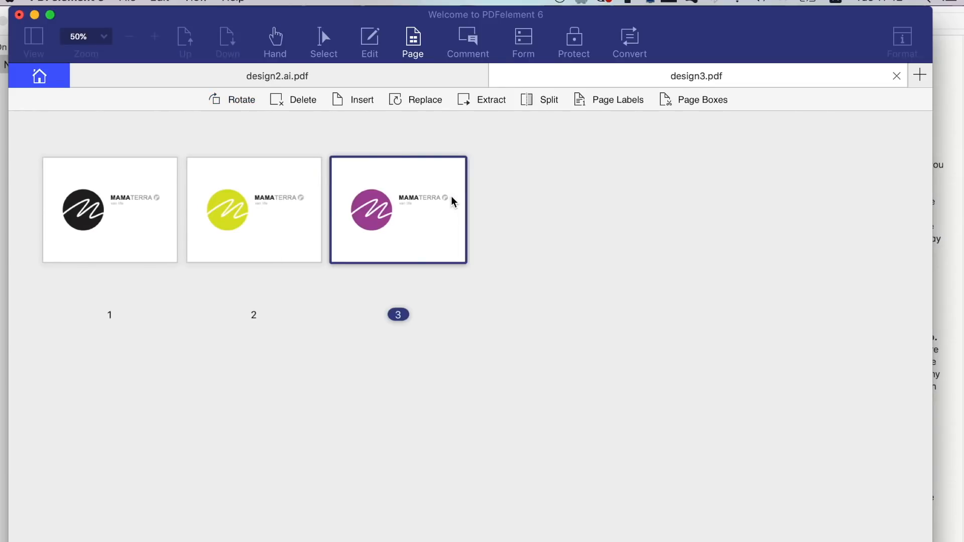
left_click_drag(202, 203, 560, 198)
left_click_drag(124, 211, 467, 198)
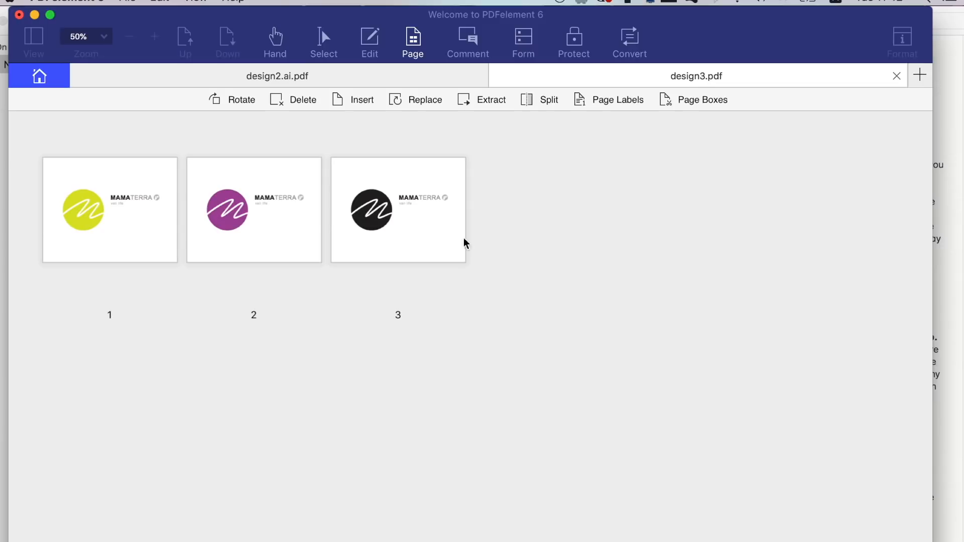